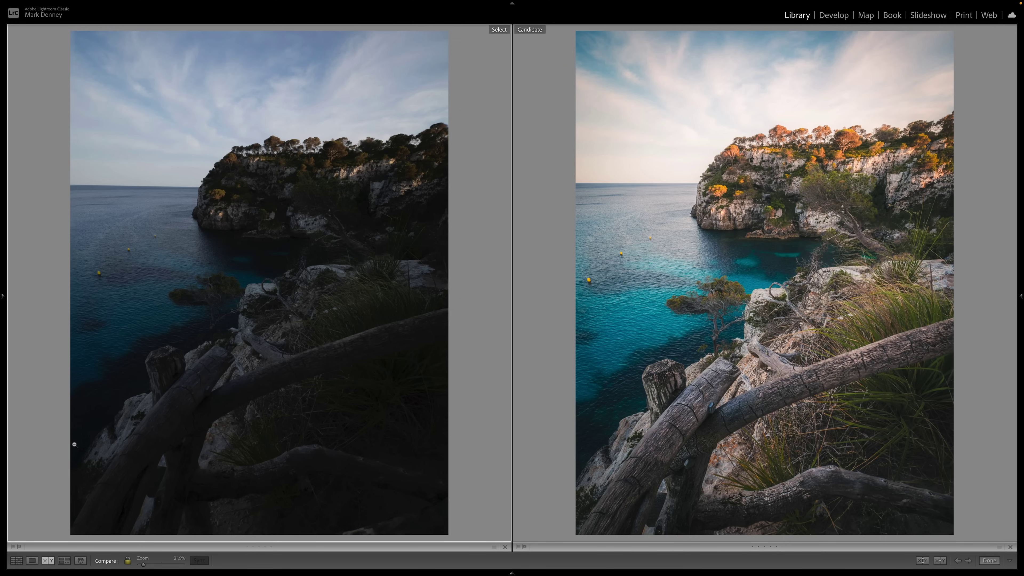
# - Open the dark, unedited coastal photo on its own for developing
pyautogui.click(17, 561)
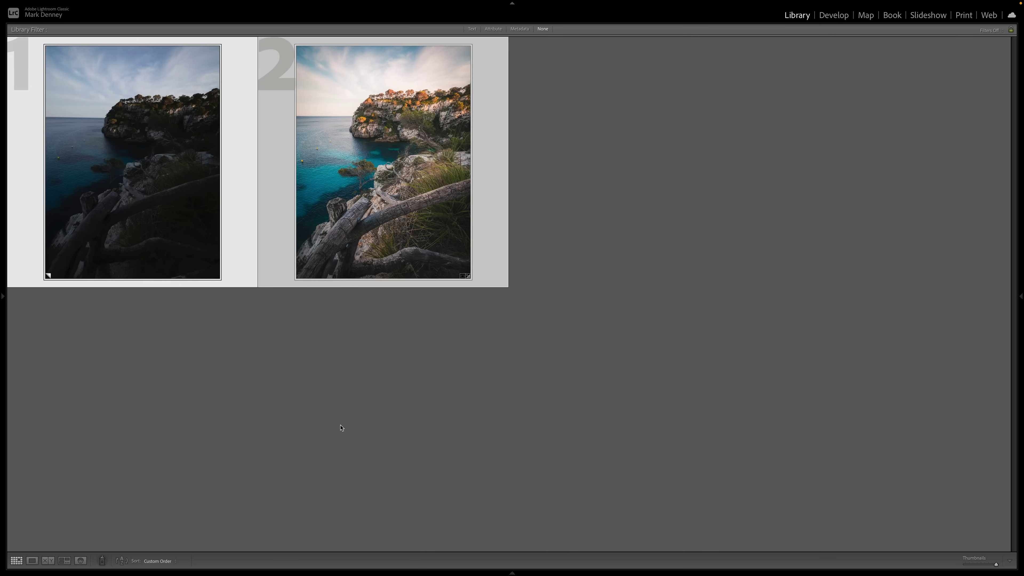
pyautogui.doubleClick(188, 193)
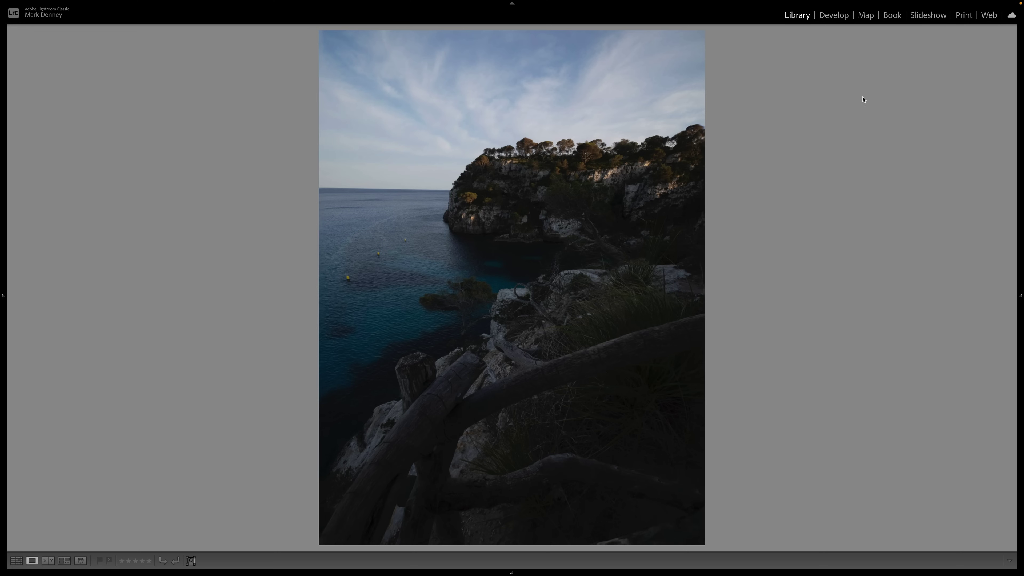
pyautogui.click(833, 16)
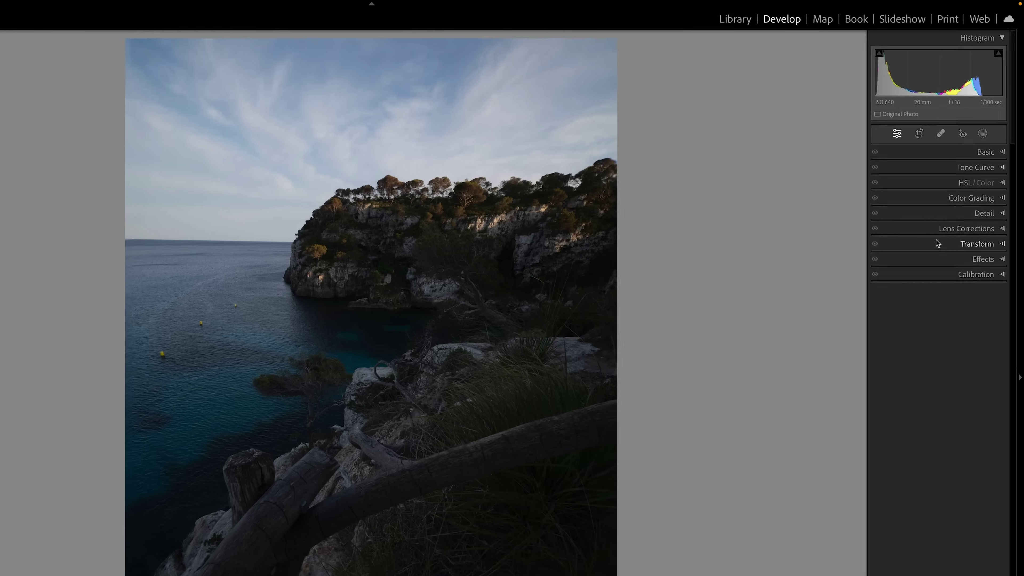
# - Customize the Develop panel order with Calibration and Color Grading above HSL and Effects above Lens Corrections, save it, and restore the full-screen window
pyautogui.rightClick(950, 197)
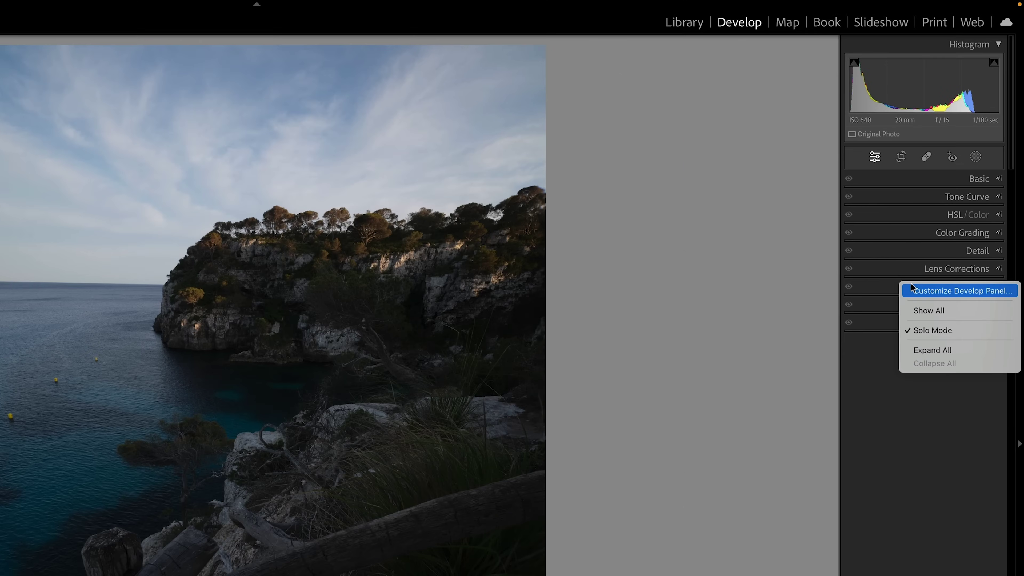
pyautogui.click(932, 294)
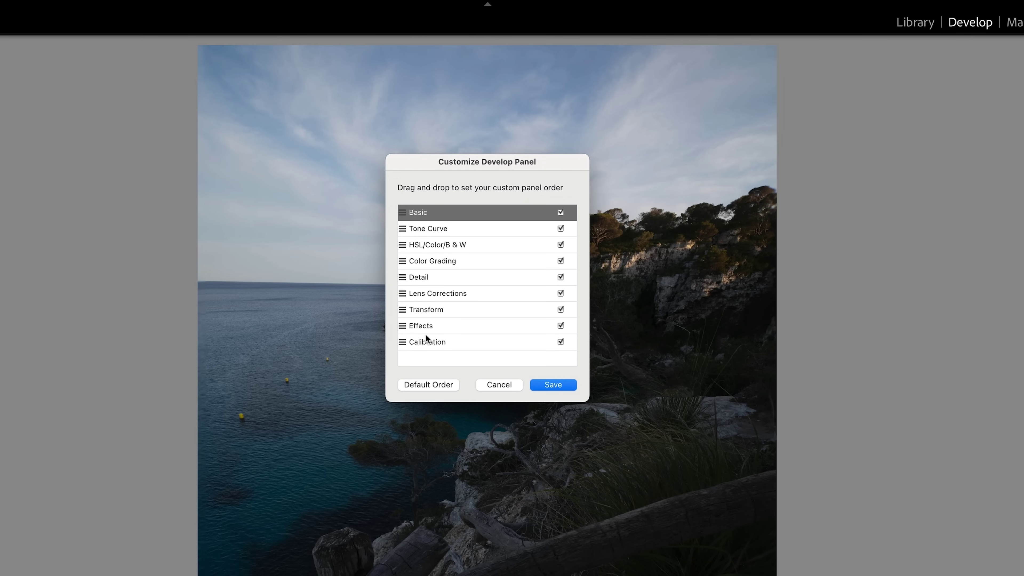
pyautogui.moveTo(425, 341); pyautogui.dragTo(438, 242)
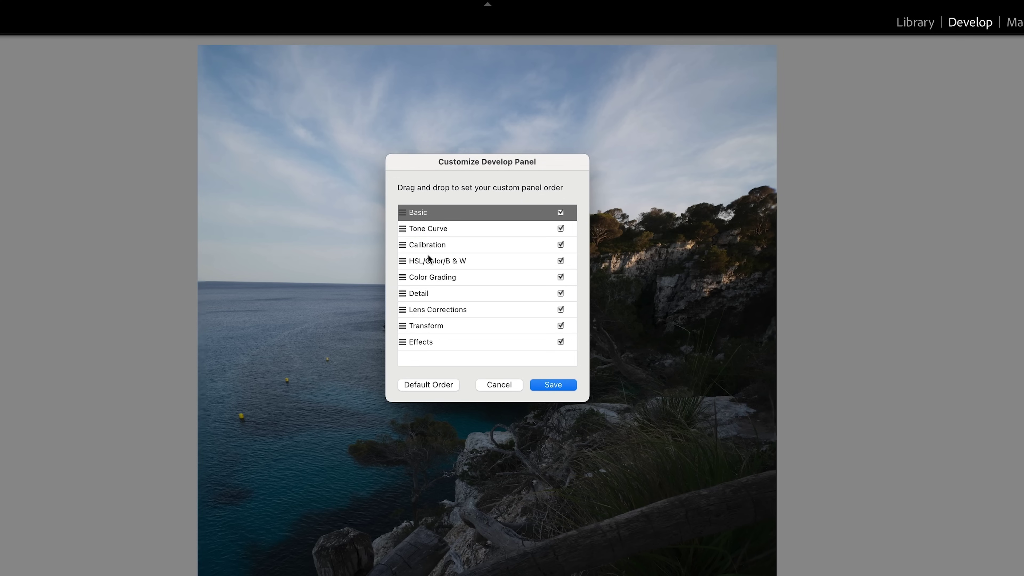
pyautogui.moveTo(419, 277); pyautogui.dragTo(423, 257)
pyautogui.moveTo(426, 341); pyautogui.dragTo(430, 310)
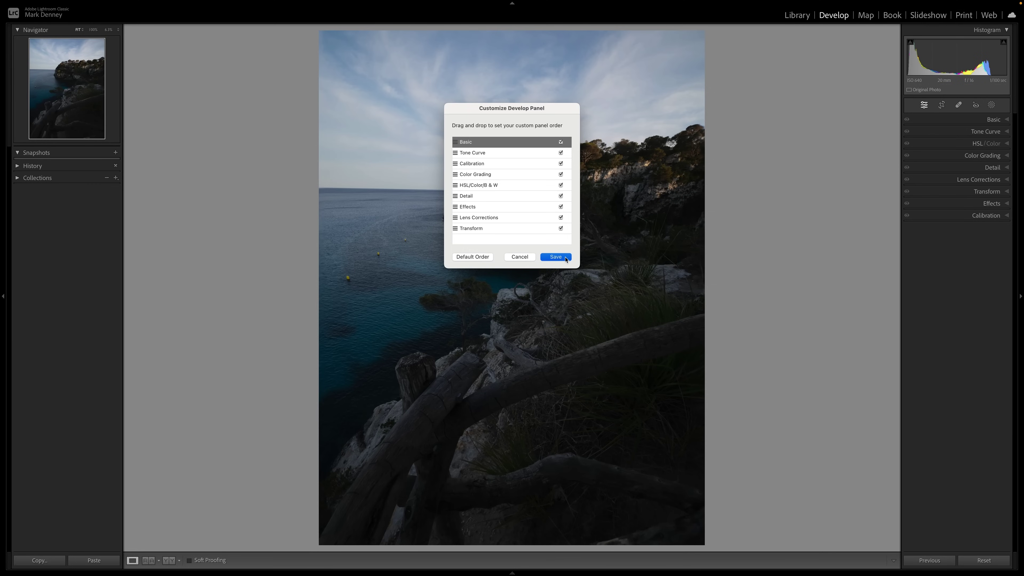
pyautogui.click(556, 257)
pyautogui.click(536, 198)
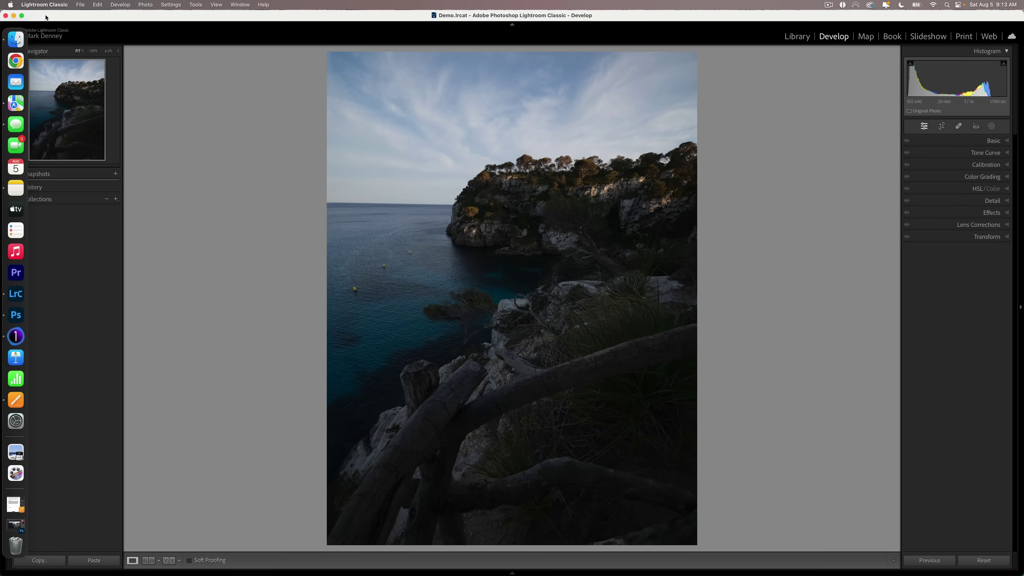
pyautogui.click(22, 16)
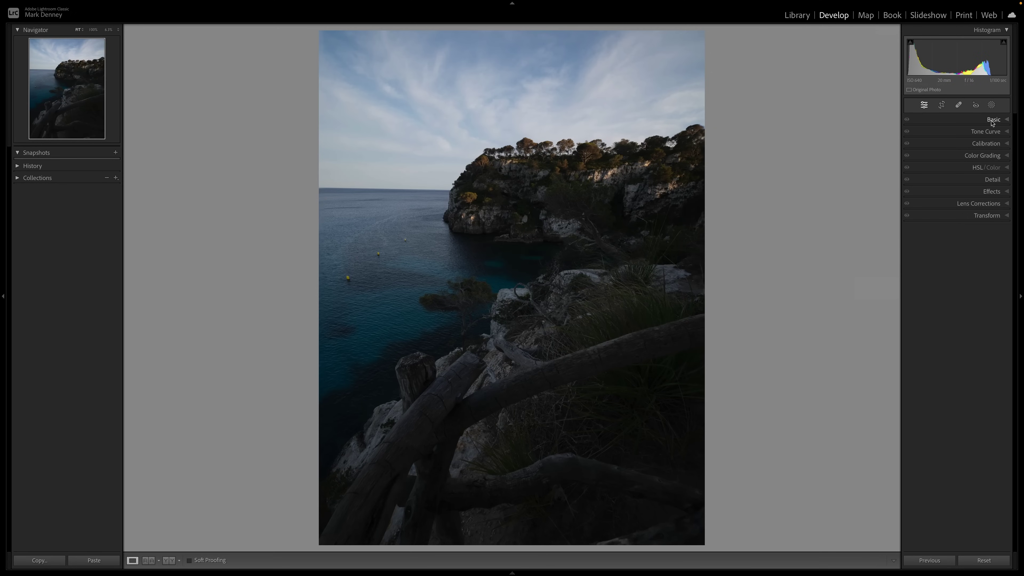
# - Set Exposure to +0.45, Contrast +14, Highlights -82, Shadows +71, Whites +46, Blacks -14, Texture +10, Clarity -22 and Dehaze -10
pyautogui.click(992, 120)
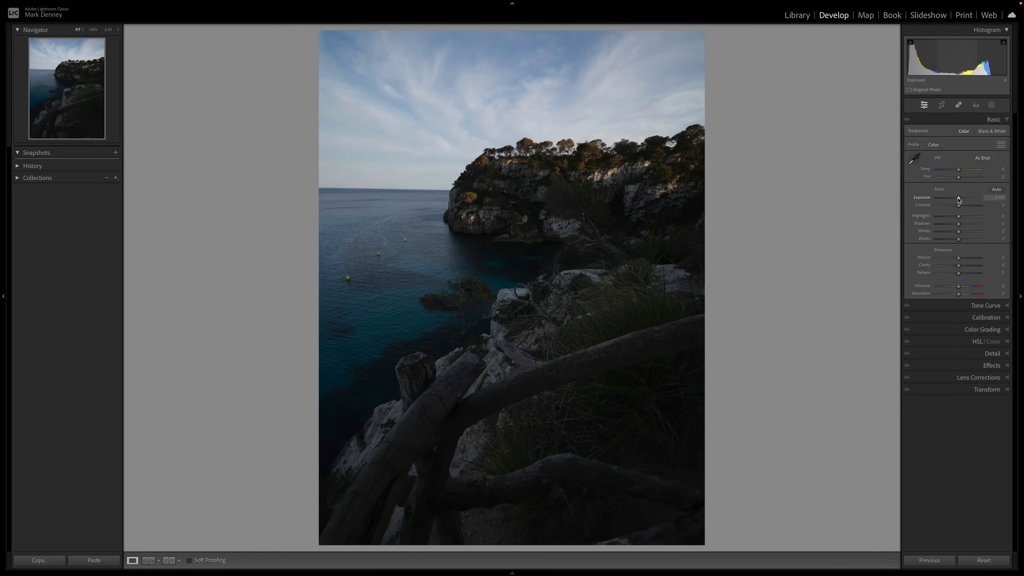
pyautogui.moveTo(959, 201); pyautogui.dragTo(960, 201)
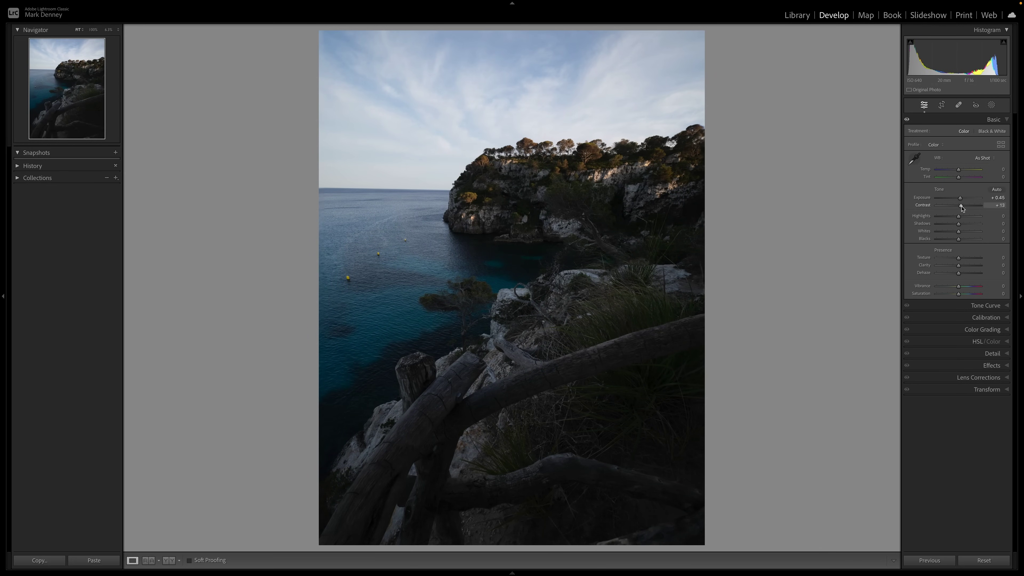
pyautogui.moveTo(959, 216); pyautogui.dragTo(946, 218)
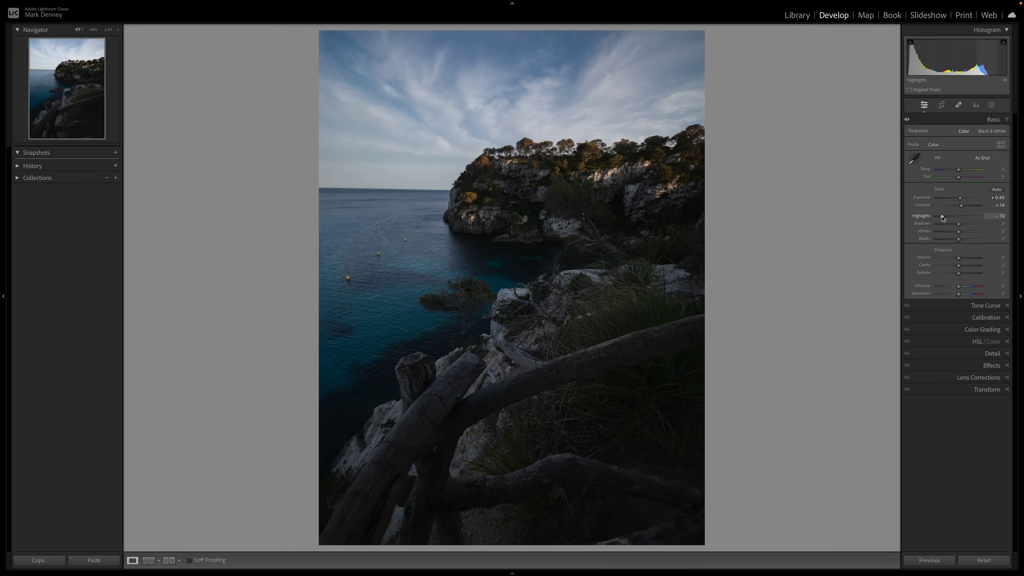
pyautogui.moveTo(942, 218); pyautogui.dragTo(974, 226)
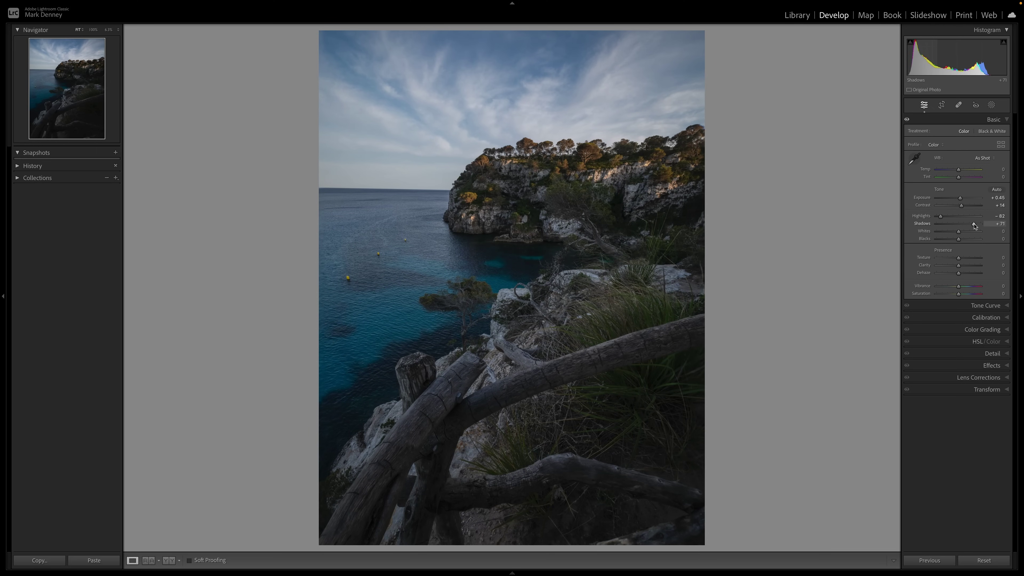
pyautogui.moveTo(959, 232); pyautogui.dragTo(968, 233)
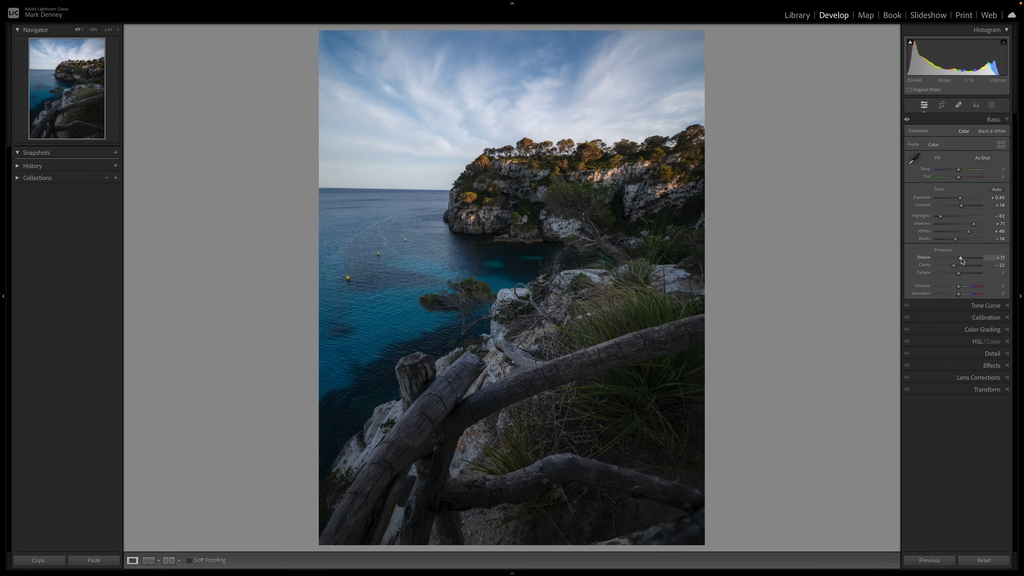
pyautogui.moveTo(961, 261); pyautogui.dragTo(956, 274)
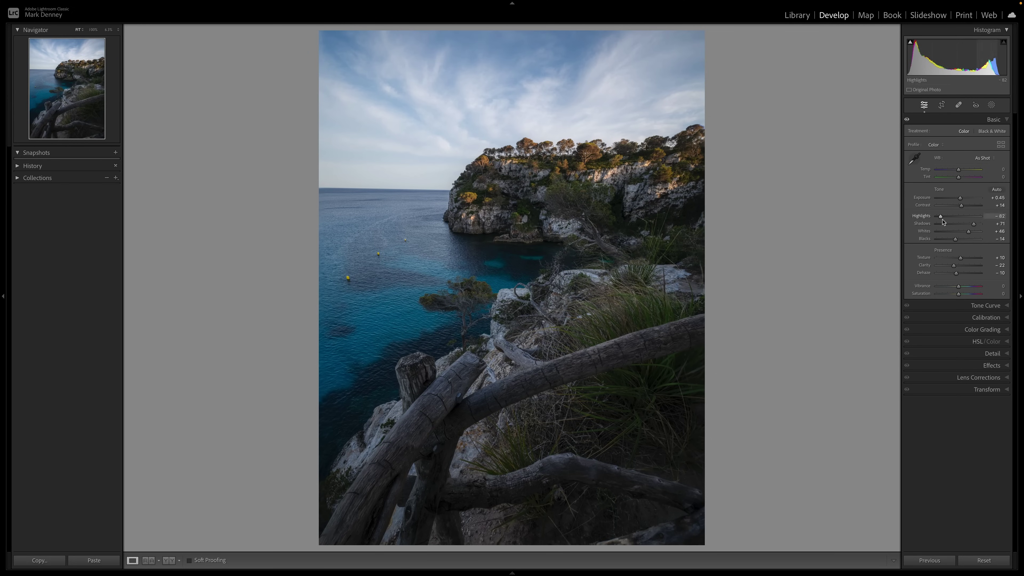
# - Set the white balance by sampling a neutral area of cloud just above the horizon, checking the colors with a temporary saturation boost
pyautogui.click(915, 160)
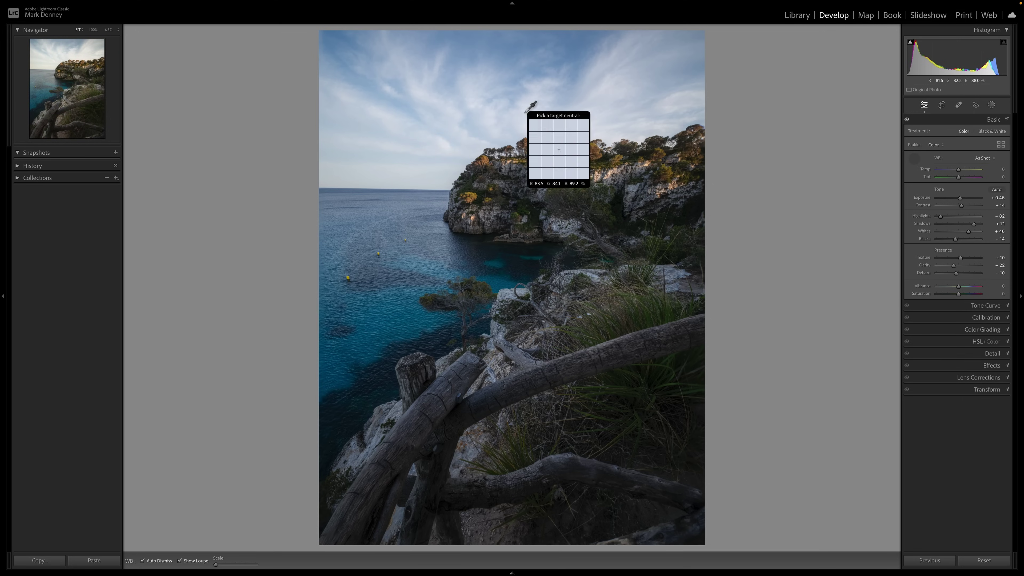
pyautogui.click(442, 142)
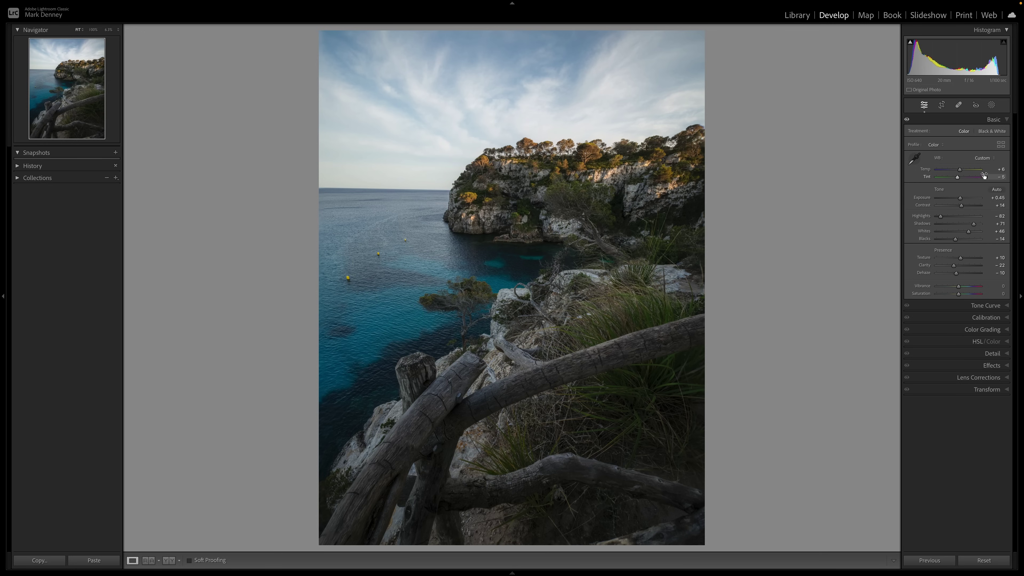
pyautogui.moveTo(959, 295); pyautogui.dragTo(995, 296)
pyautogui.doubleClick(923, 296)
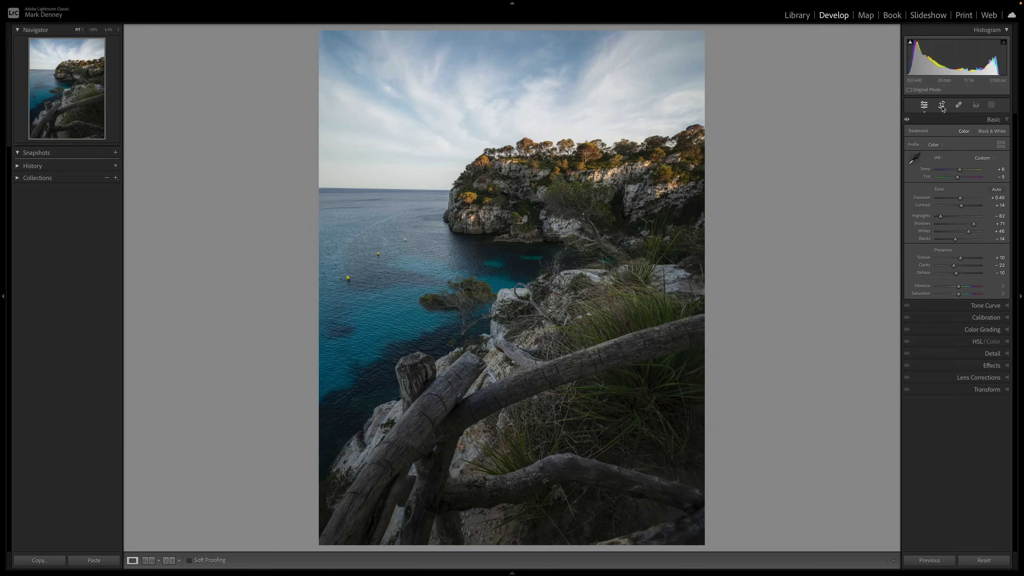
# - Crop the photo tighter from its bottom and top edges at the original aspect ratio and set the straightening angle to -1.00
pyautogui.click(942, 107)
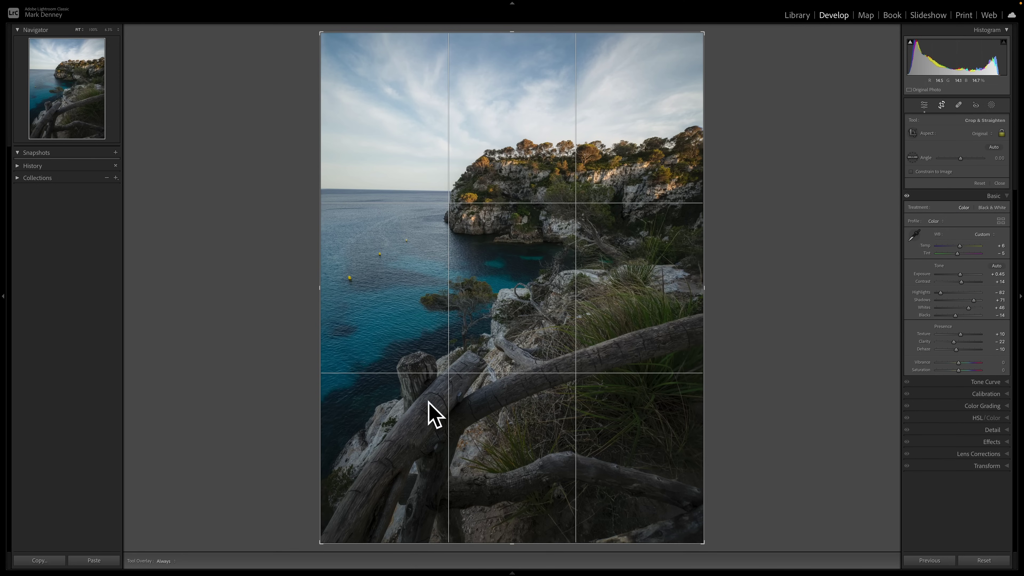
pyautogui.moveTo(513, 544); pyautogui.dragTo(516, 527)
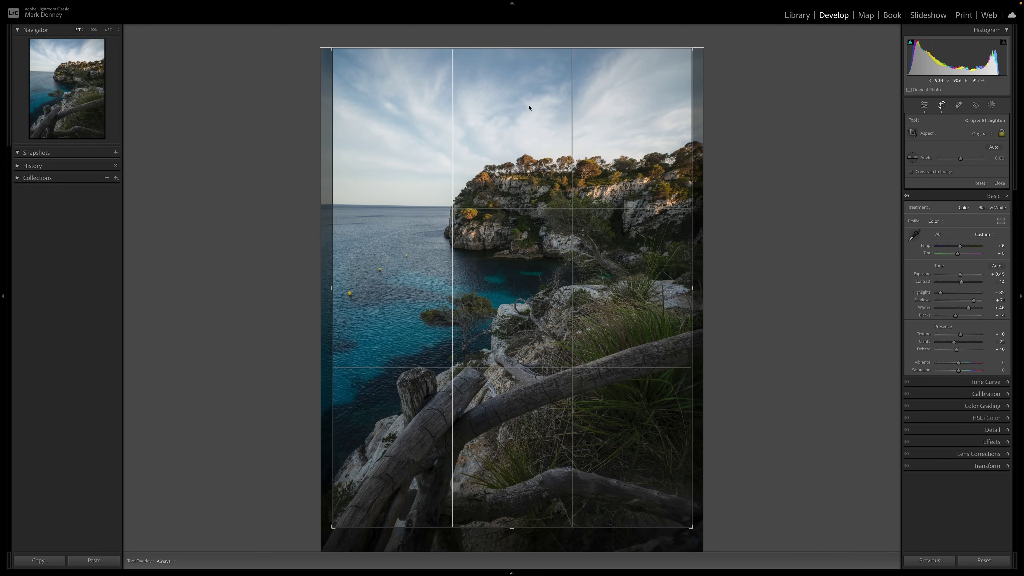
pyautogui.moveTo(512, 48); pyautogui.dragTo(510, 57)
pyautogui.click(1001, 158)
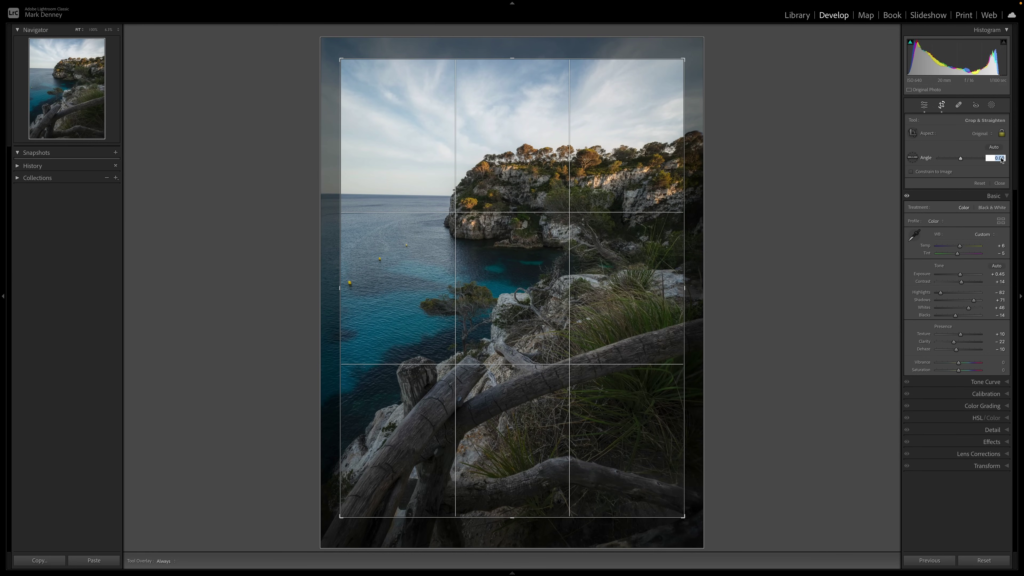
pyautogui.write('-0.2')
pyautogui.press('Return')
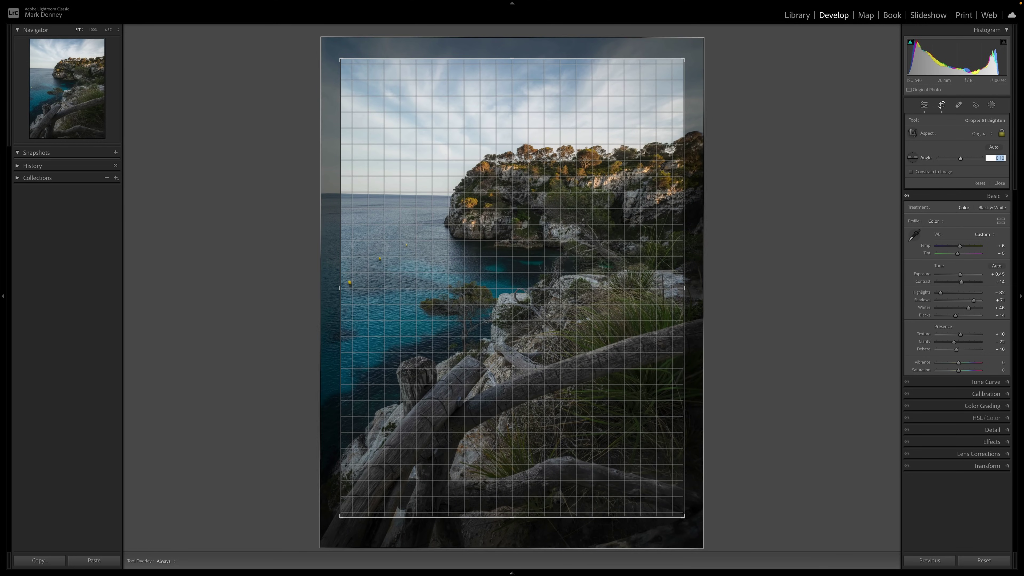
pyautogui.write('-1')
pyautogui.press('Return')
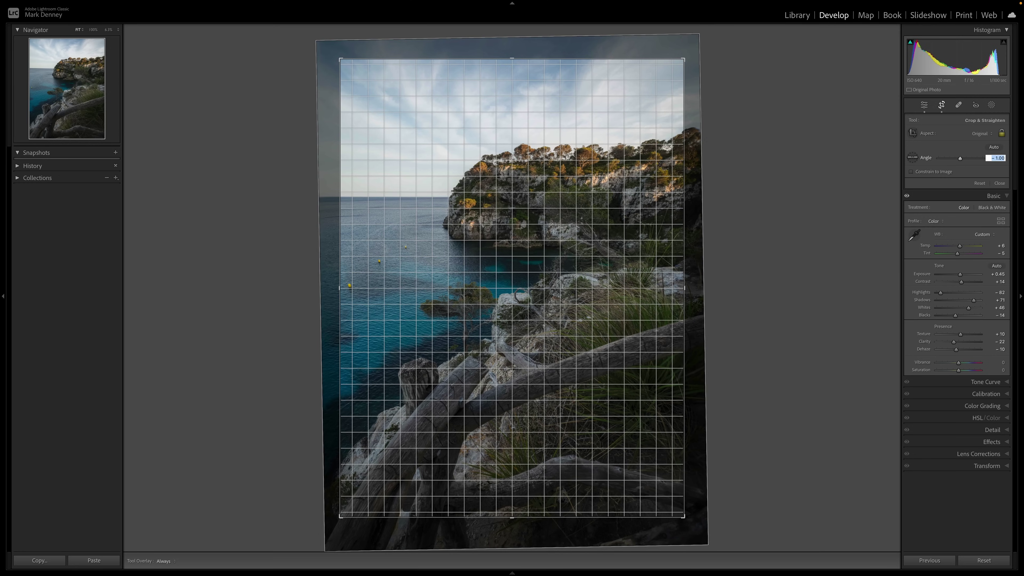
pyautogui.click(999, 183)
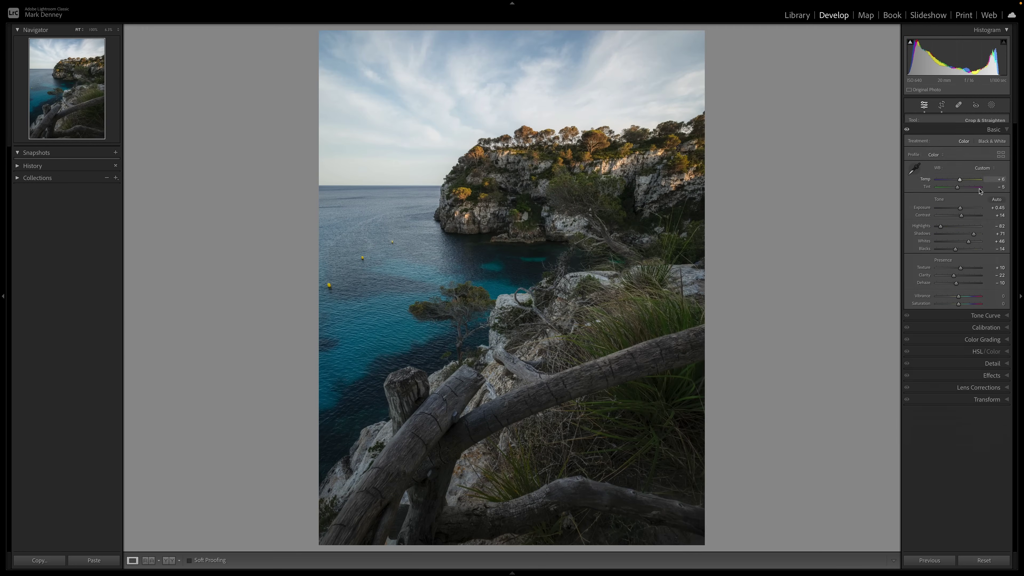
# - Shift the photo slightly to the left inside the existing crop frame and apply the crop
pyautogui.click(943, 106)
pyautogui.moveTo(480, 179)
pyautogui.mouseDown()
pyautogui.moveTo(465, 178)
pyautogui.moveTo(477, 179)
pyautogui.mouseUp()
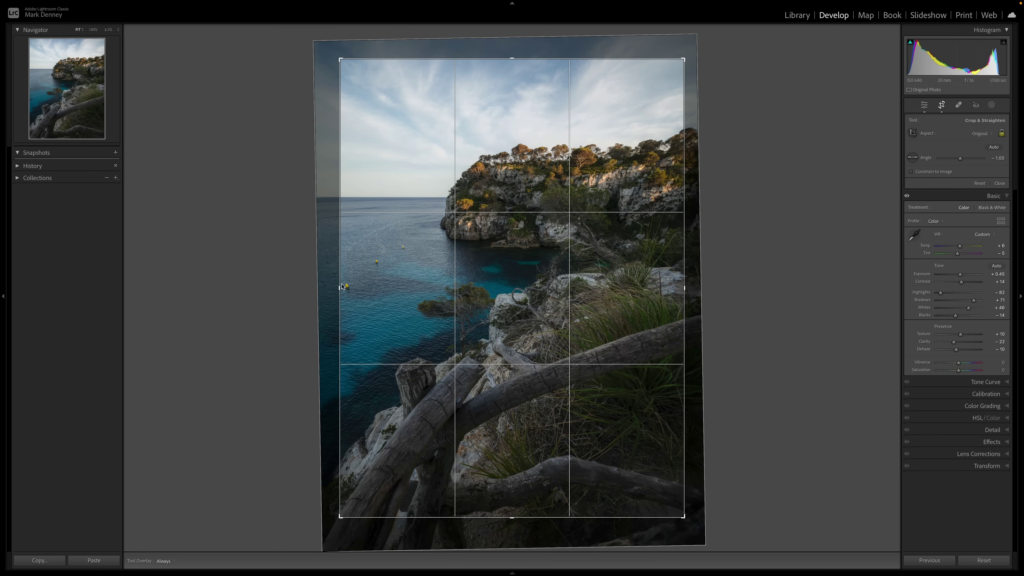
pyautogui.click(1000, 184)
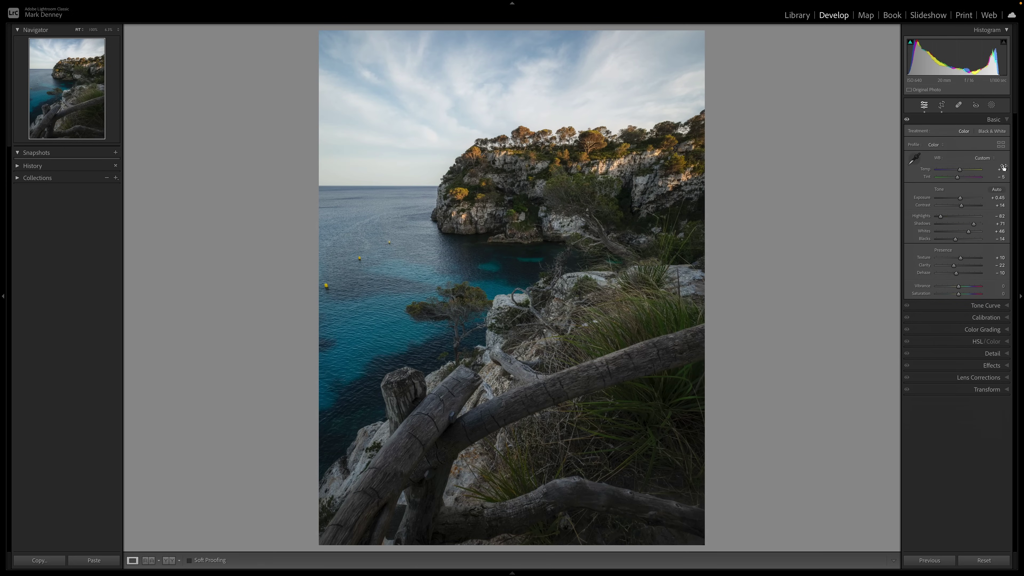
# - Lift the tone curve's black point, add a shadow point at 50/57 and a highlight point at 160/177, and compare the photo with and without the curve
pyautogui.click(995, 122)
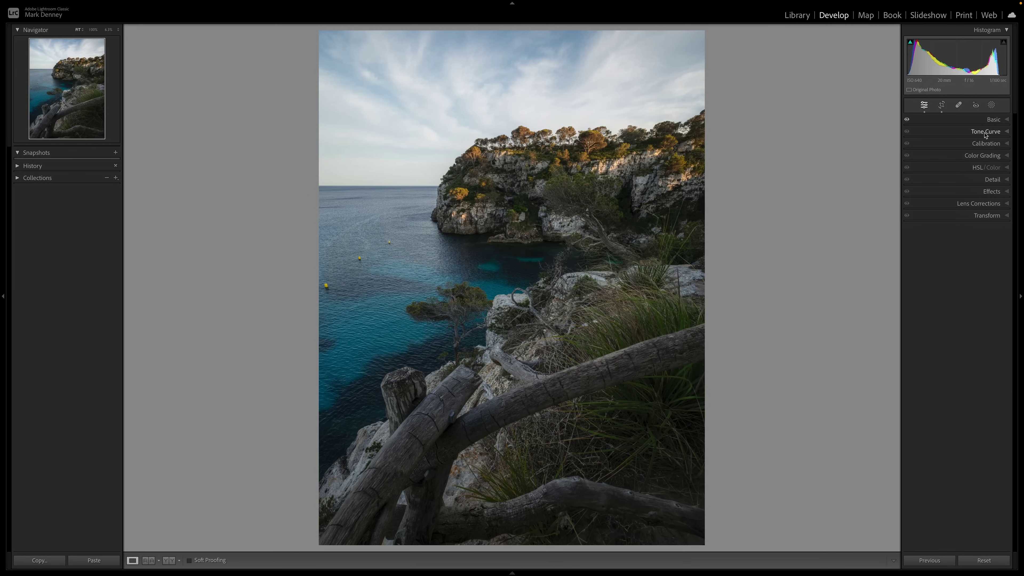
pyautogui.click(985, 133)
pyautogui.moveTo(914, 236); pyautogui.dragTo(915, 231)
pyautogui.click(932, 218)
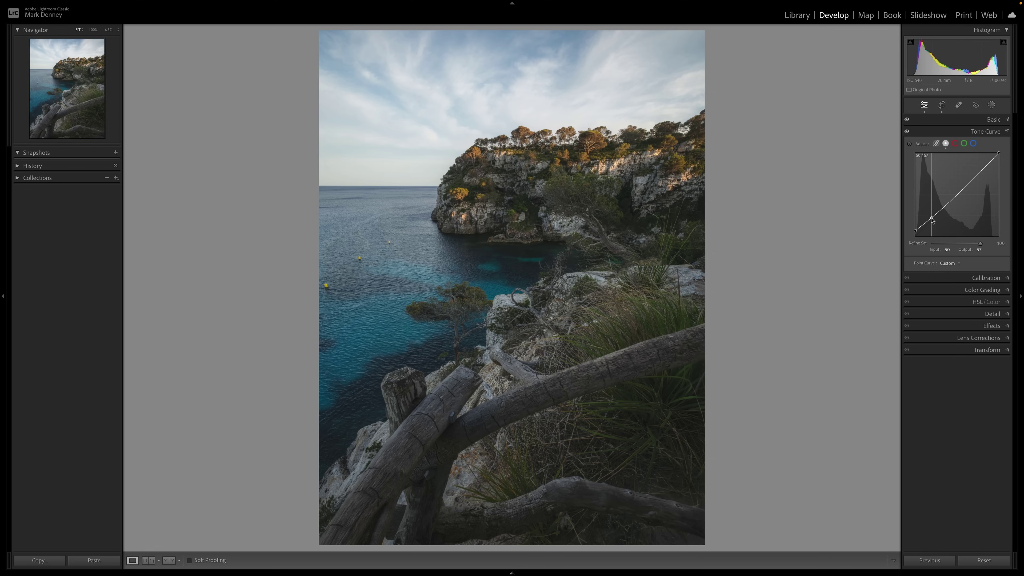
pyautogui.moveTo(932, 220); pyautogui.dragTo(931, 219)
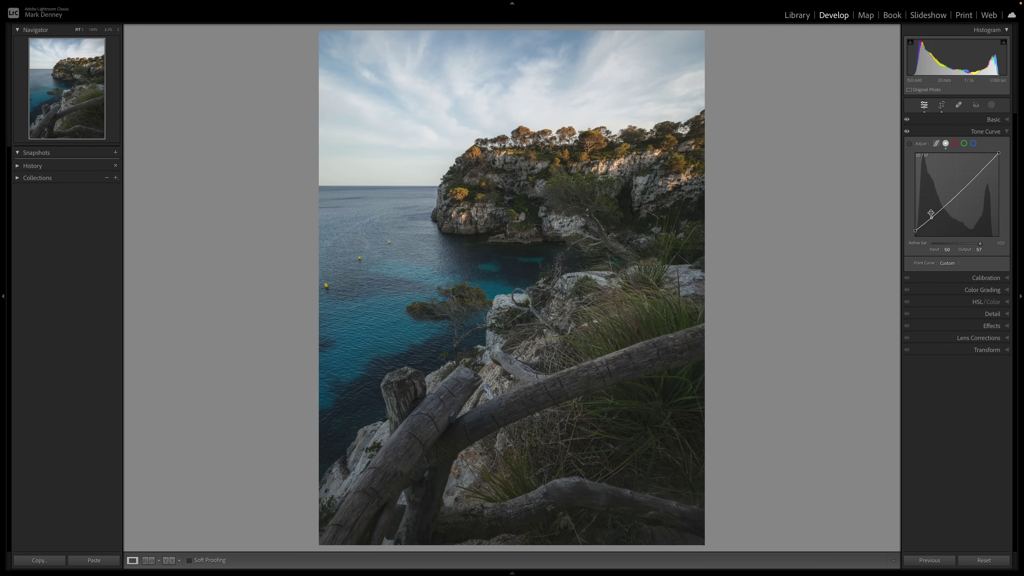
pyautogui.moveTo(967, 187); pyautogui.dragTo(969, 179)
pyautogui.click(908, 132)
pyautogui.click(907, 131)
pyautogui.click(908, 132)
pyautogui.click(908, 132)
pyautogui.click(907, 131)
pyautogui.click(907, 132)
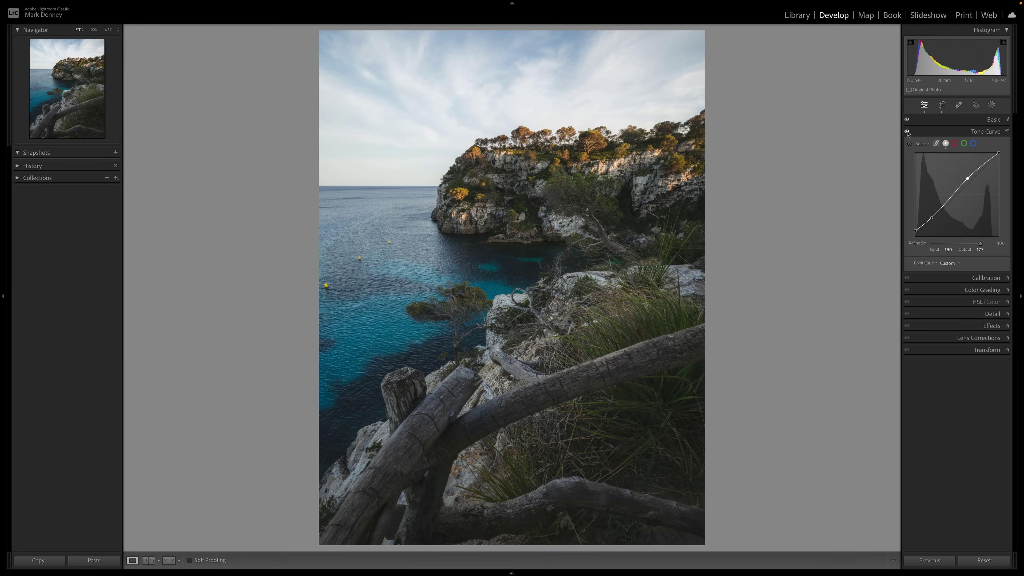
# - Steepen the tone curve by lowering the shadow point and raising the highlight point to about 162/183, comparing the photo with and without it
pyautogui.moveTo(933, 221); pyautogui.dragTo(931, 222)
pyautogui.moveTo(969, 179); pyautogui.dragTo(969, 179)
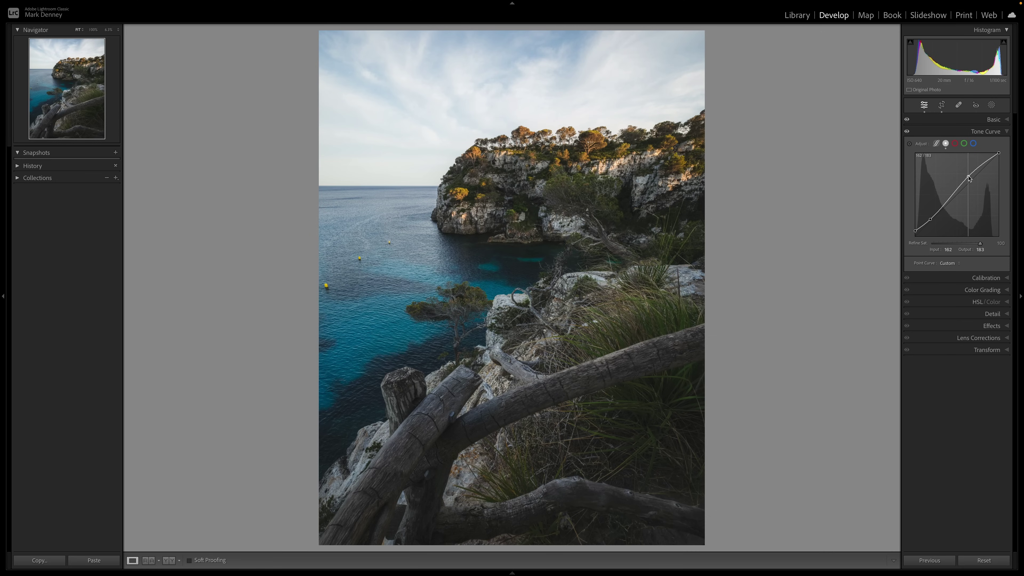
pyautogui.click(908, 131)
pyautogui.click(907, 132)
pyautogui.click(908, 131)
pyautogui.click(907, 132)
pyautogui.click(908, 132)
pyautogui.click(907, 132)
pyautogui.click(907, 131)
pyautogui.click(907, 132)
pyautogui.click(986, 133)
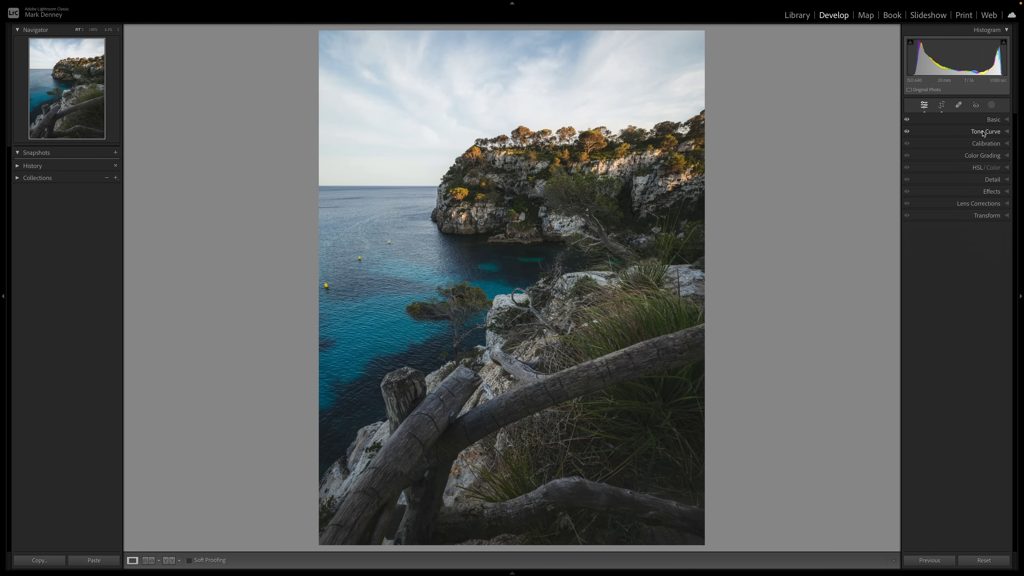
# - Raise the calibration's Blue Primary saturation to about +30 and increase the Green Primary saturation and hue
pyautogui.click(984, 145)
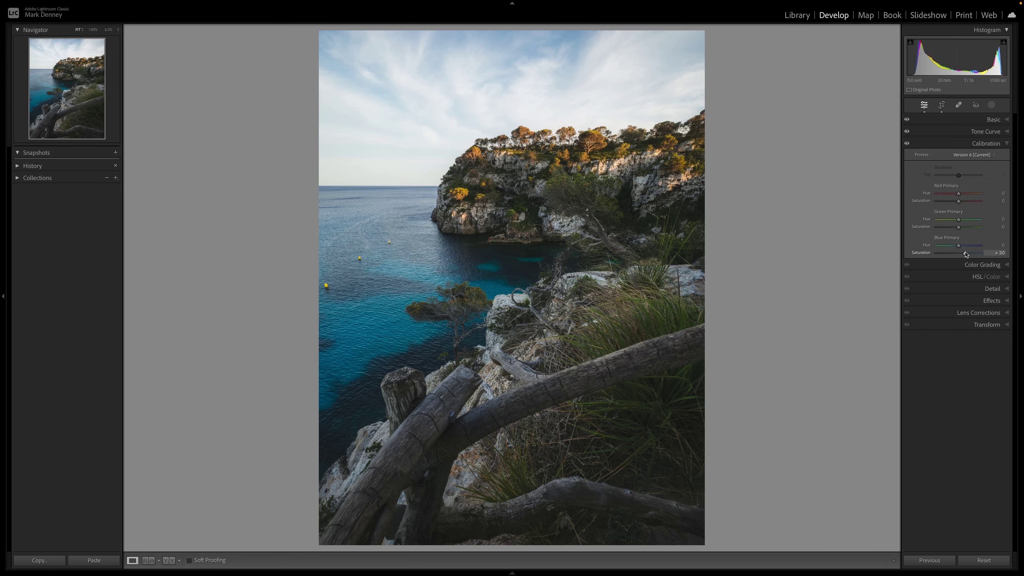
pyautogui.moveTo(965, 253); pyautogui.dragTo(965, 253)
pyautogui.moveTo(963, 228); pyautogui.dragTo(964, 228)
pyautogui.moveTo(976, 220)
pyautogui.mouseDown()
pyautogui.moveTo(921, 221)
pyautogui.moveTo(963, 220)
pyautogui.mouseUp()
pyautogui.click(995, 144)
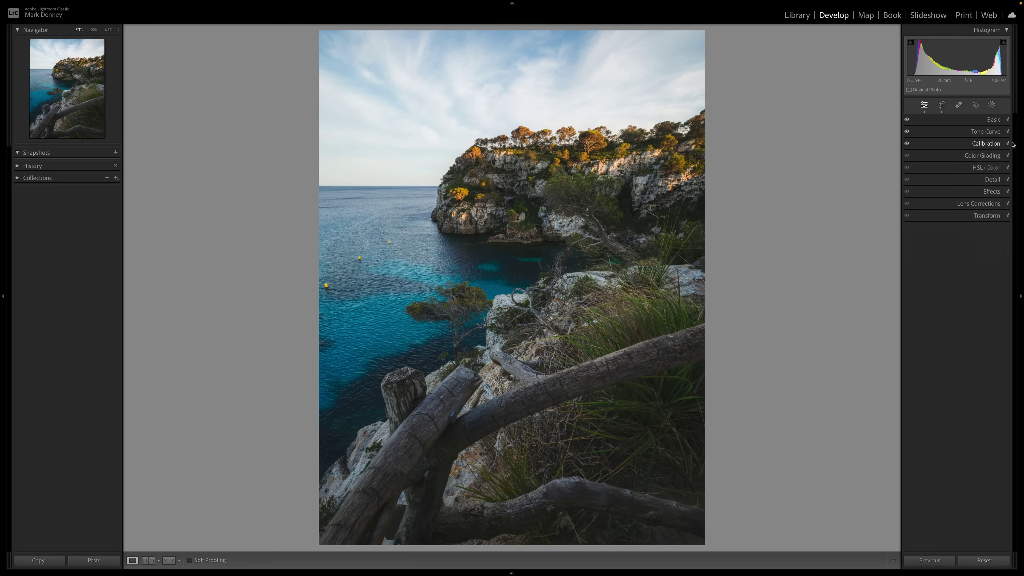
# - Tint the highlights a warm orange in Color Grading, with hue about 37 and saturation about 22
pyautogui.click(1009, 157)
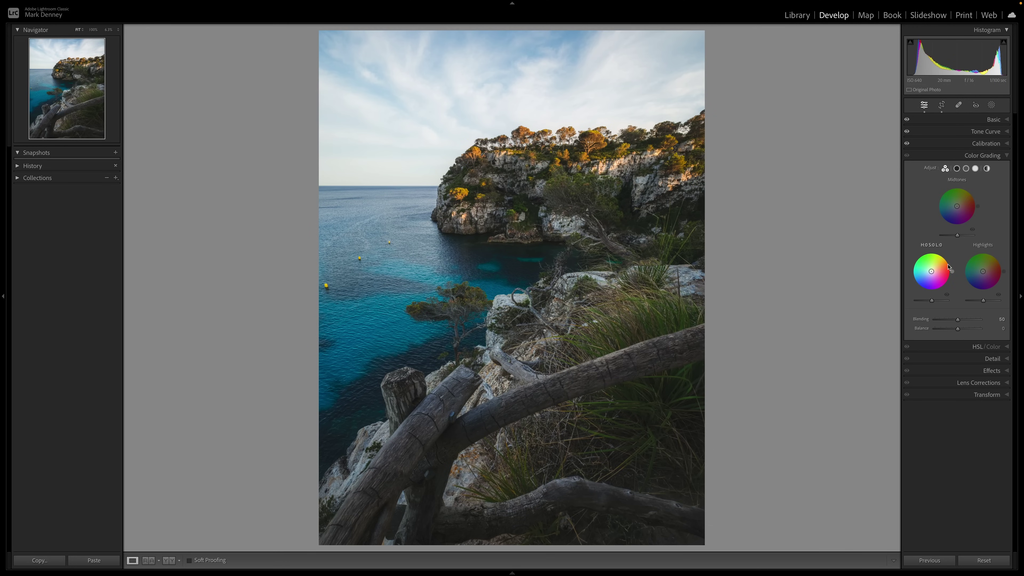
pyautogui.click(975, 168)
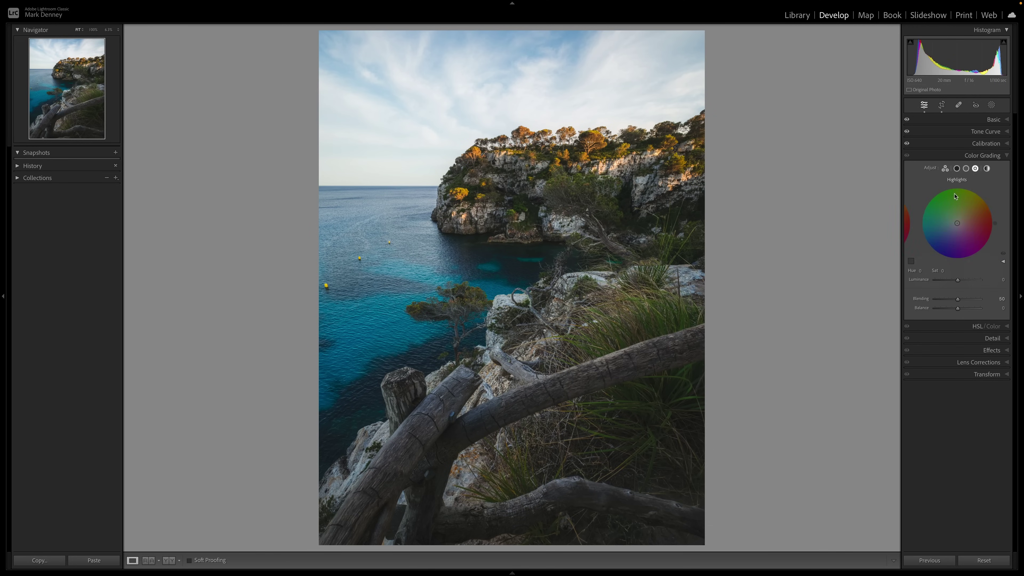
pyautogui.click(911, 262)
pyautogui.click(860, 266)
pyautogui.click(836, 246)
# - Pick a color tint for the shadows in Color Grading
pyautogui.click(957, 168)
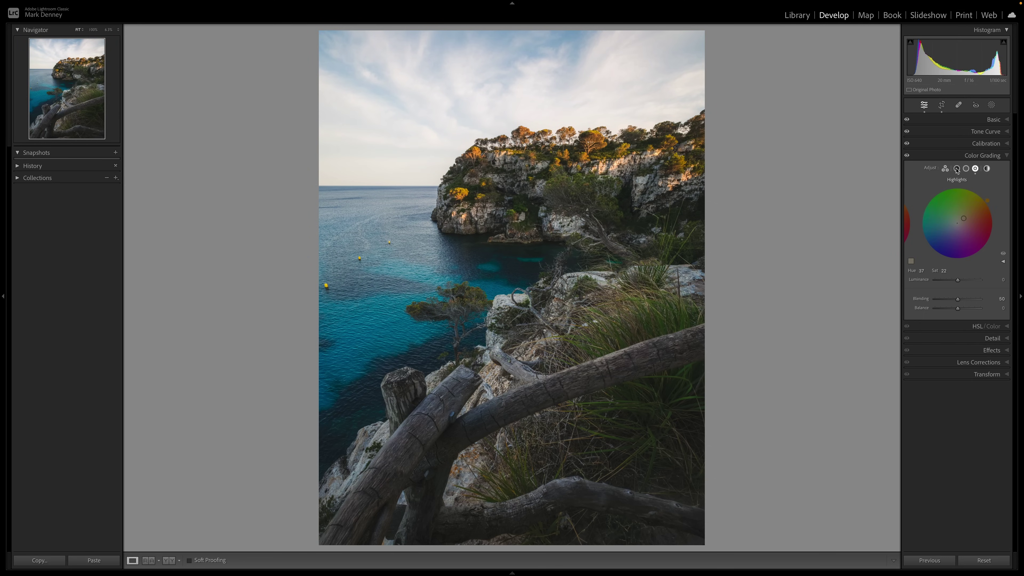
pyautogui.click(911, 262)
pyautogui.click(874, 266)
pyautogui.click(1004, 157)
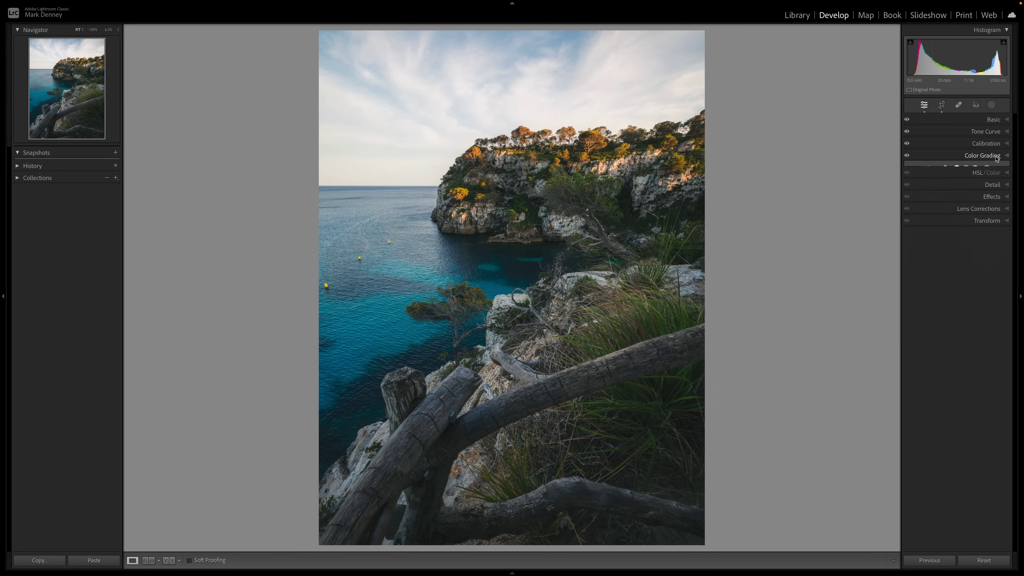
# - Lower the HSL orange saturation slightly and raise the green luminance to about +43
pyautogui.click(1008, 169)
pyautogui.click(976, 180)
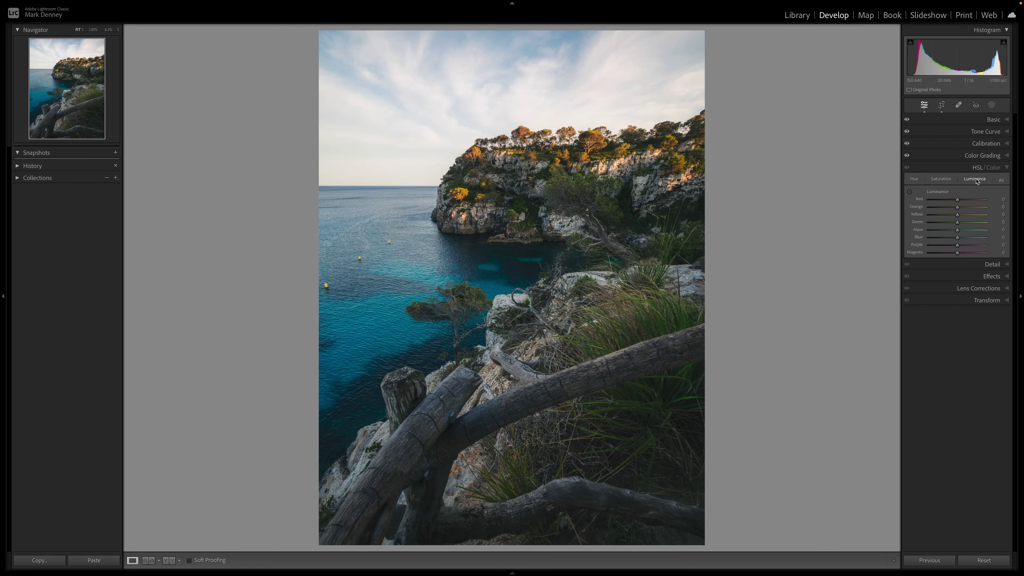
pyautogui.click(942, 179)
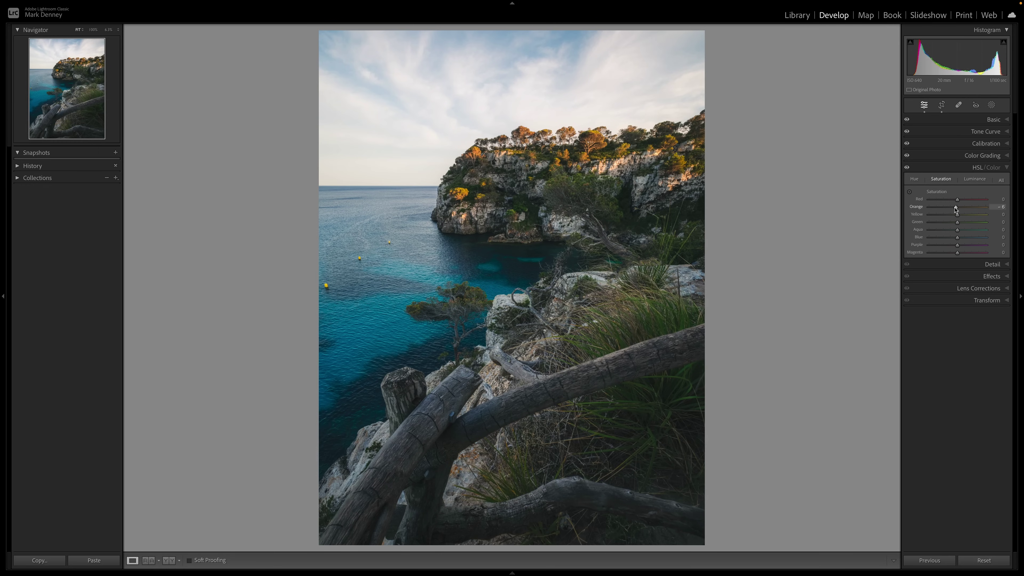
pyautogui.scroll(-4, 956, 209)
pyautogui.click(975, 179)
pyautogui.moveTo(958, 222); pyautogui.dragTo(969, 224)
pyautogui.scroll(-13, 947, 226)
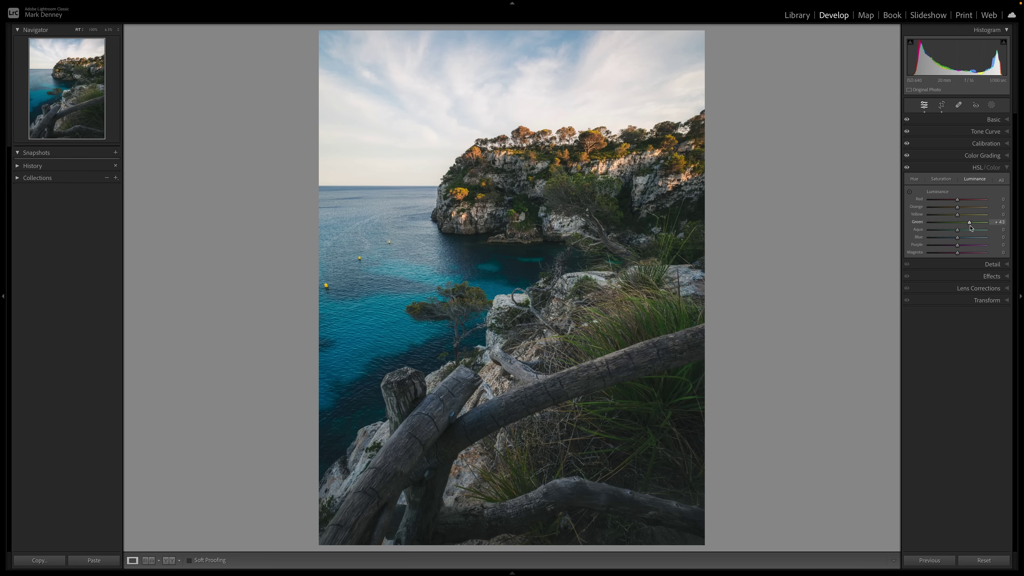
# - Shift the HSL green hue slightly toward yellow to warm the foreground grass
pyautogui.click(914, 180)
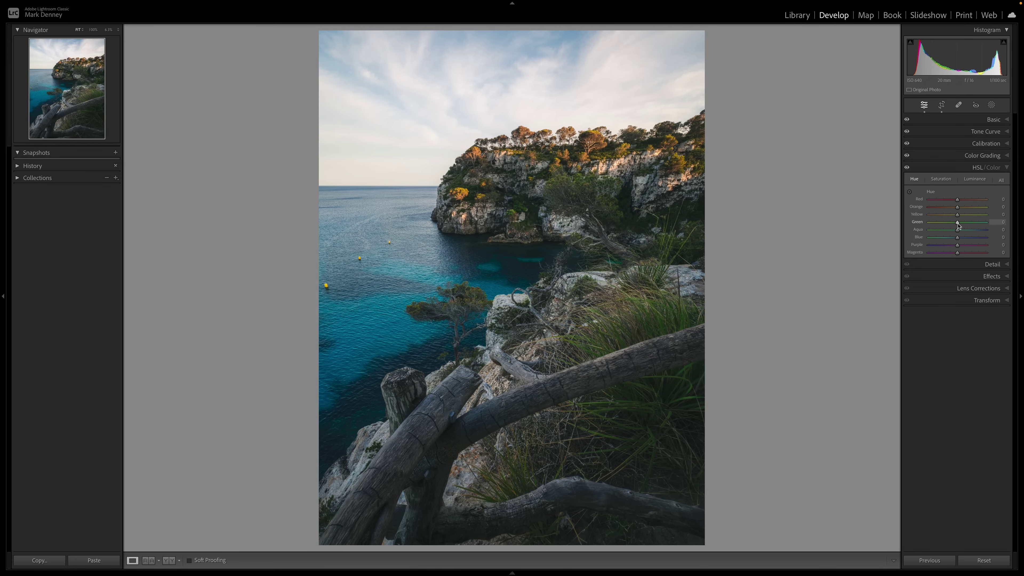
pyautogui.moveTo(959, 226); pyautogui.dragTo(960, 228)
pyautogui.moveTo(950, 225)
pyautogui.mouseDown()
pyautogui.moveTo(929, 224)
pyautogui.moveTo(994, 230)
pyautogui.moveTo(957, 230)
pyautogui.mouseUp()
pyautogui.click(1007, 168)
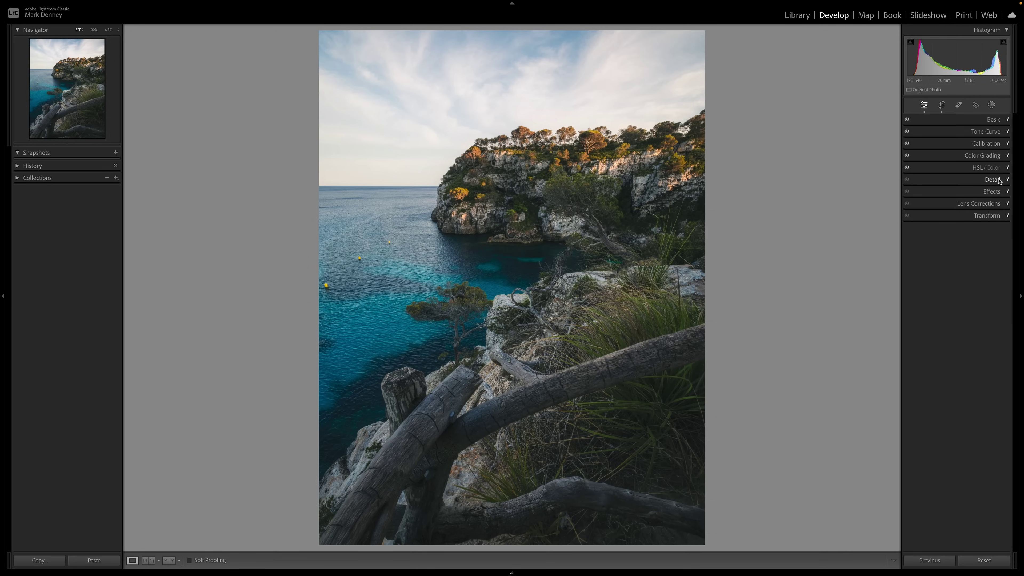
# - Sharpen the photo with amount 107, radius 1.9 and detail 71, comparing the weathered logs at 100% with and without it
pyautogui.click(999, 181)
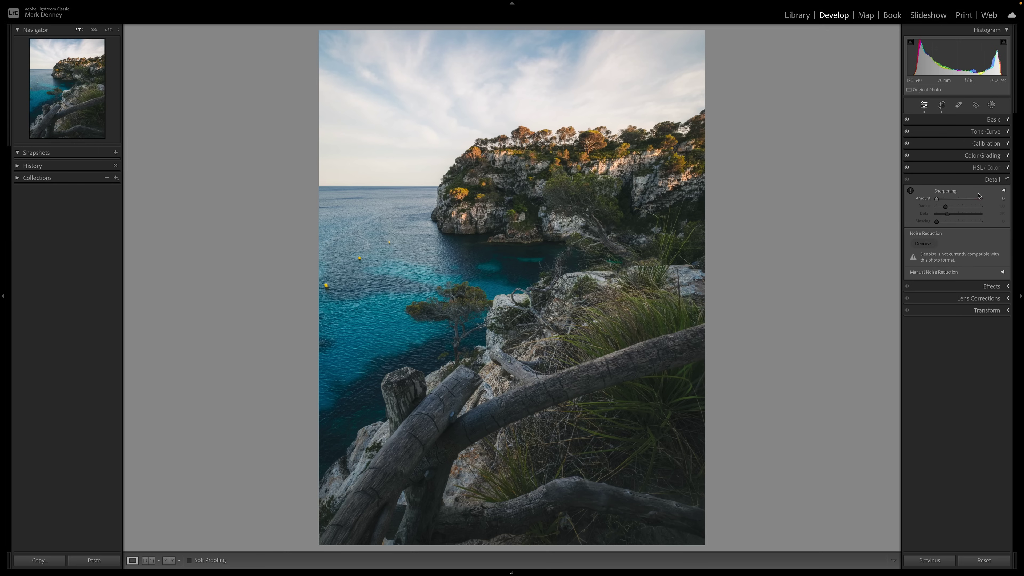
pyautogui.moveTo(957, 199)
pyautogui.mouseDown()
pyautogui.moveTo(967, 215)
pyautogui.moveTo(956, 208)
pyautogui.moveTo(968, 200)
pyautogui.mouseUp()
pyautogui.click(443, 405)
pyautogui.click(480, 355)
pyautogui.click(472, 395)
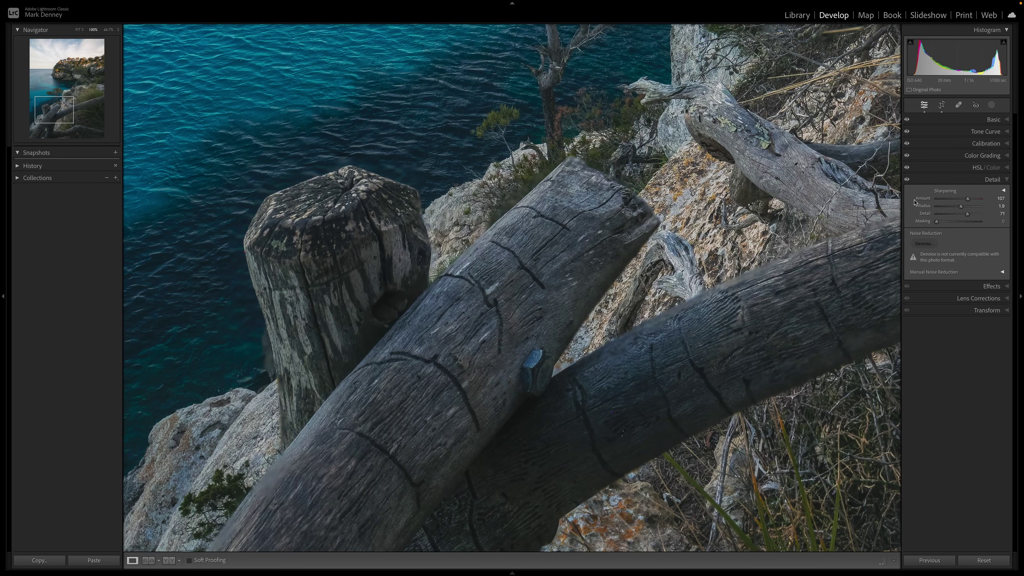
pyautogui.click(907, 180)
pyautogui.press('z')
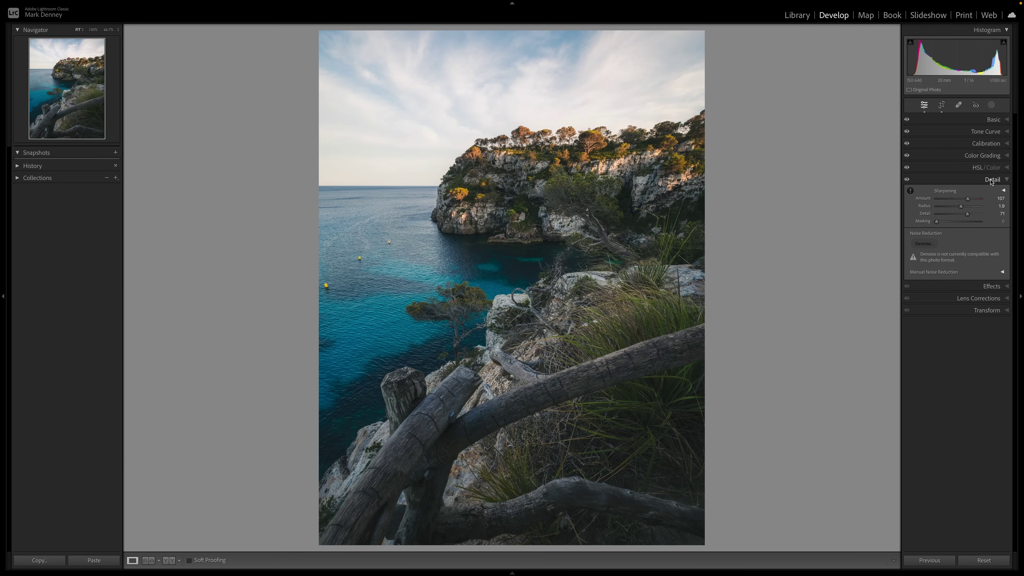
pyautogui.click(993, 180)
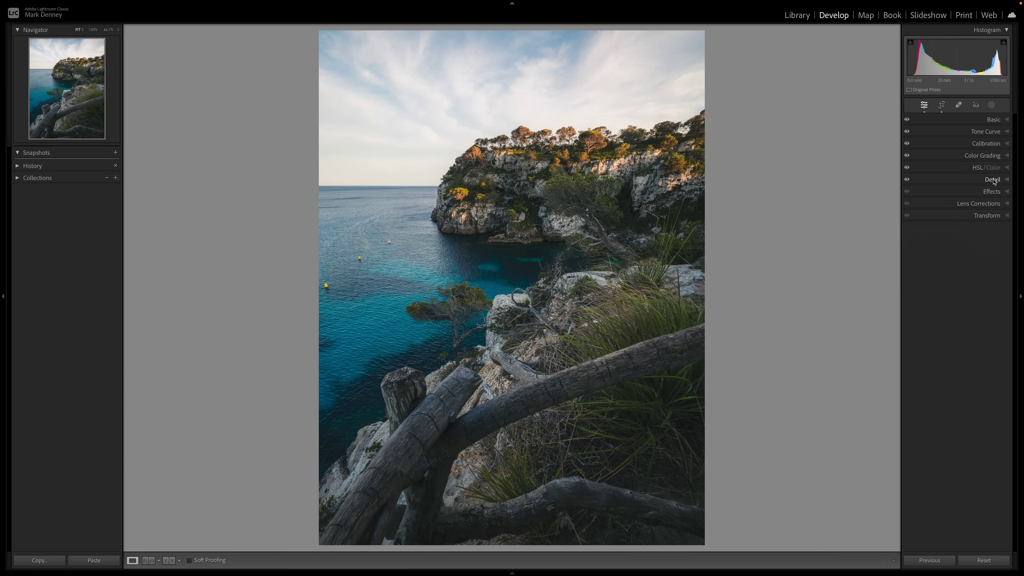
# - Add a subtle dark post-crop vignette in the Highlight Priority style
pyautogui.click(993, 192)
pyautogui.moveTo(960, 221); pyautogui.dragTo(954, 219)
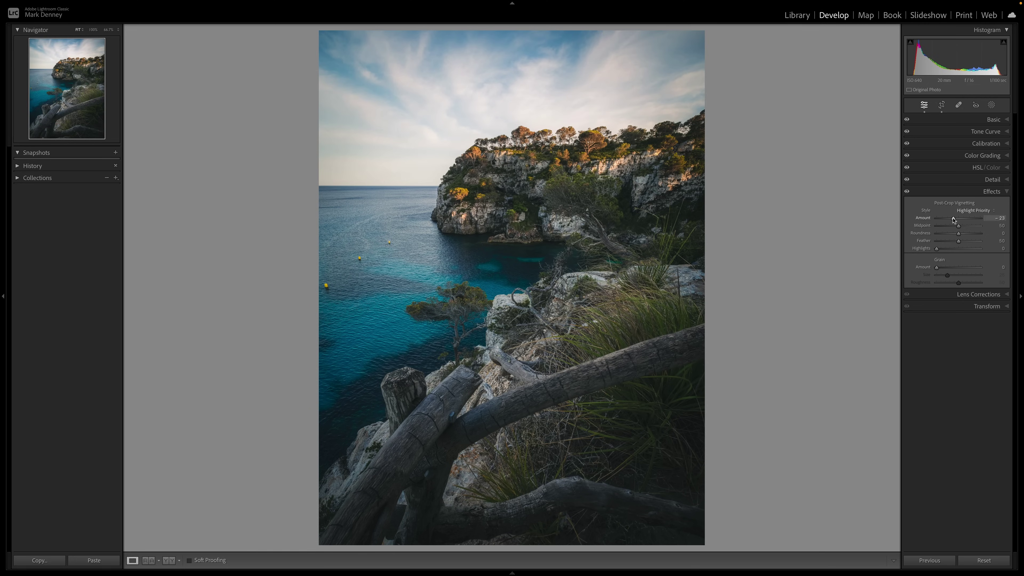
pyautogui.moveTo(954, 220); pyautogui.dragTo(954, 219)
pyautogui.click(992, 192)
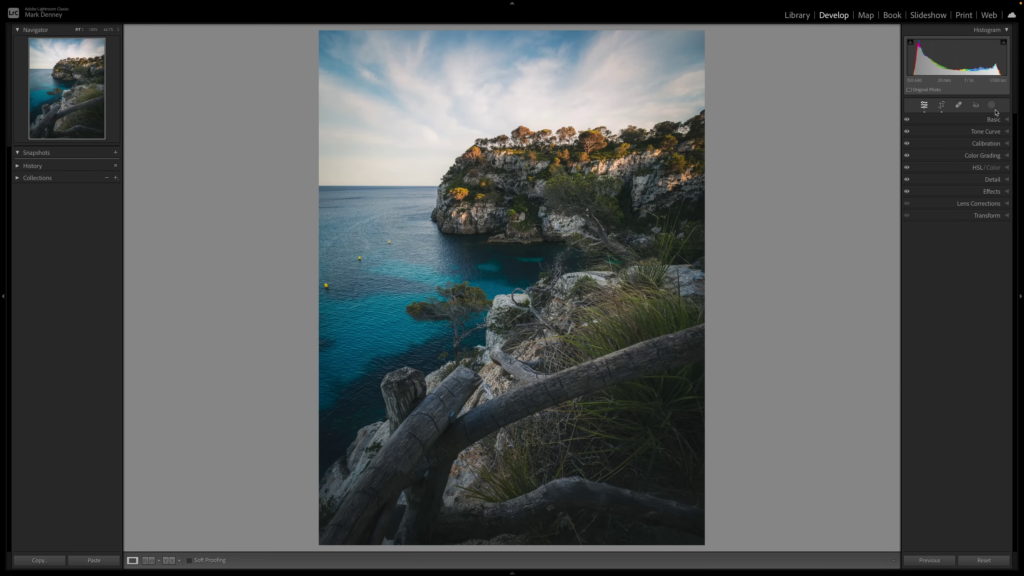
# - Add a radial gradient mask centered on the photo's right edge at the cliff, tilt it, and widen it past the left edge
pyautogui.click(992, 105)
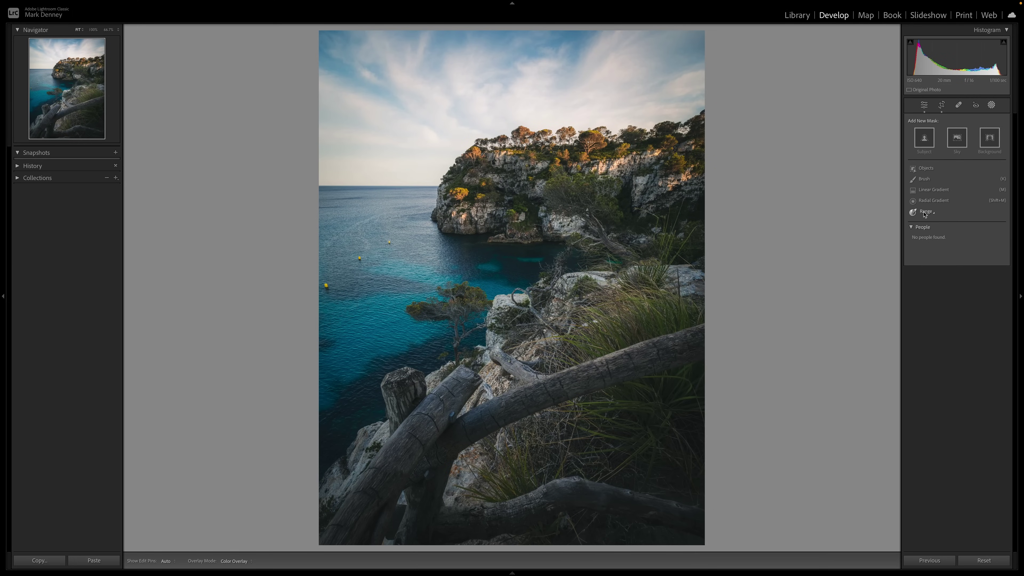
pyautogui.click(934, 201)
pyautogui.moveTo(617, 140); pyautogui.dragTo(855, 258)
pyautogui.moveTo(617, 140); pyautogui.dragTo(705, 148)
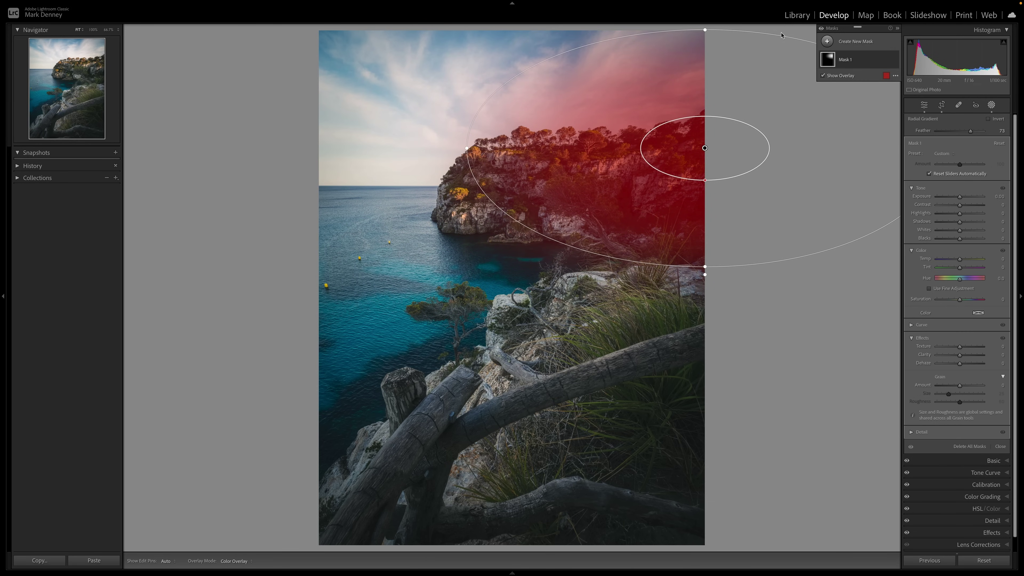
pyautogui.hotkey('shift', 'w')
pyautogui.moveTo(772, 27); pyautogui.dragTo(779, 32)
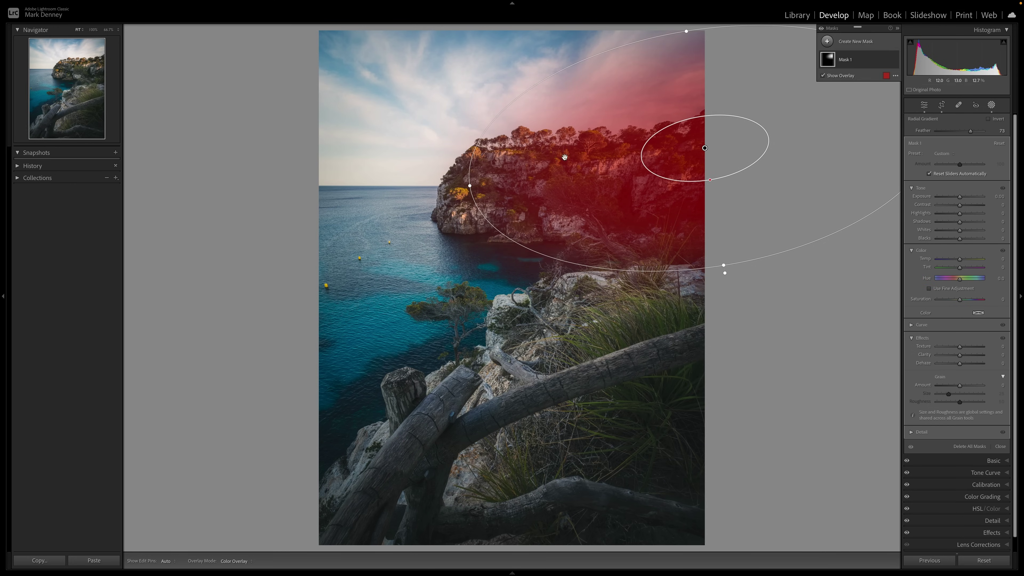
pyautogui.moveTo(469, 187); pyautogui.dragTo(266, 218)
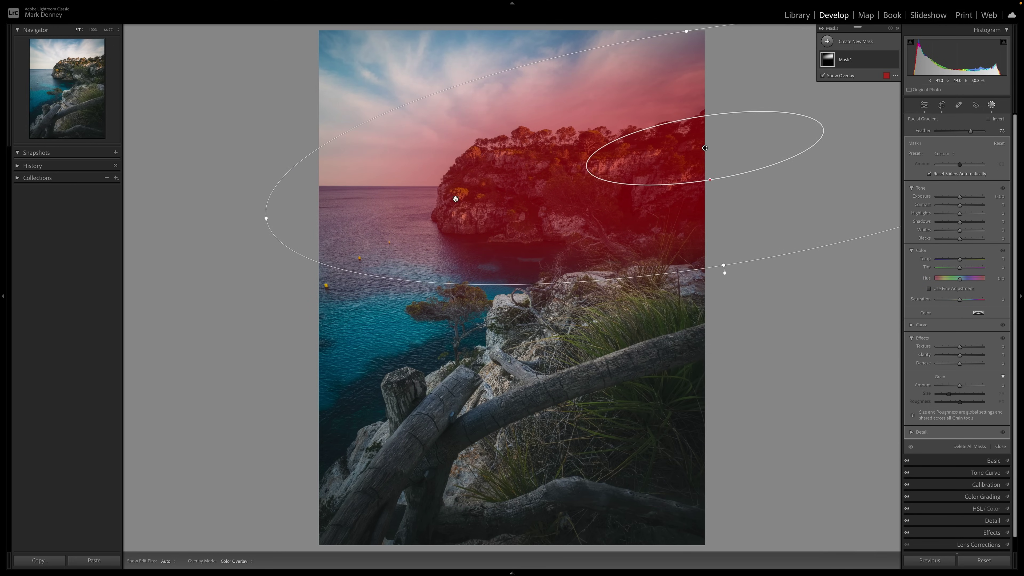
pyautogui.moveTo(706, 149); pyautogui.dragTo(707, 154)
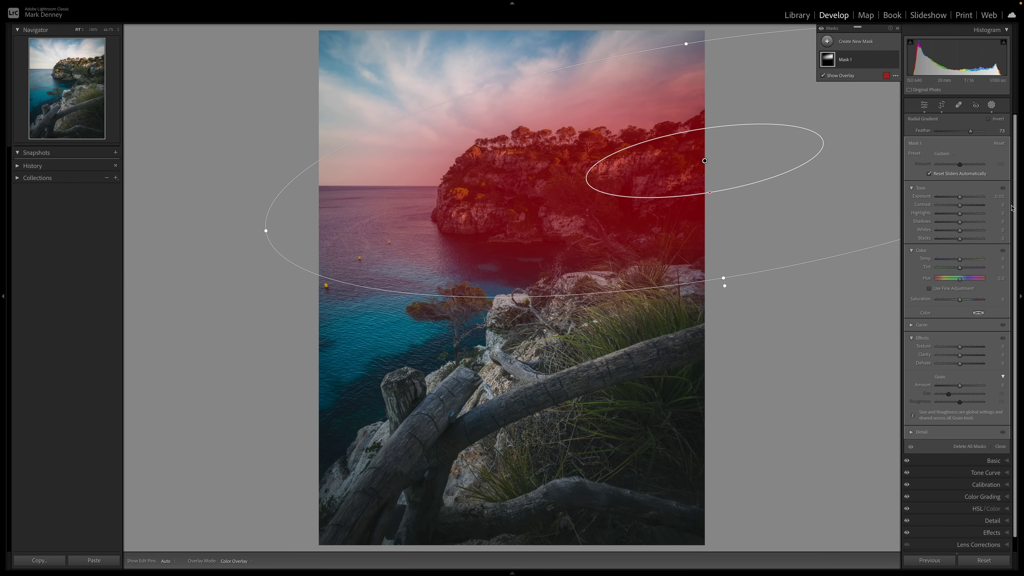
# - Set the radial mask's exposure to about 0.36, highlights -60, clarity -27, dehaze -8 and temperature 2, comparing the photo with and without it
pyautogui.moveTo(960, 196); pyautogui.dragTo(946, 214)
pyautogui.moveTo(960, 355); pyautogui.dragTo(957, 365)
pyautogui.moveTo(960, 259); pyautogui.dragTo(965, 263)
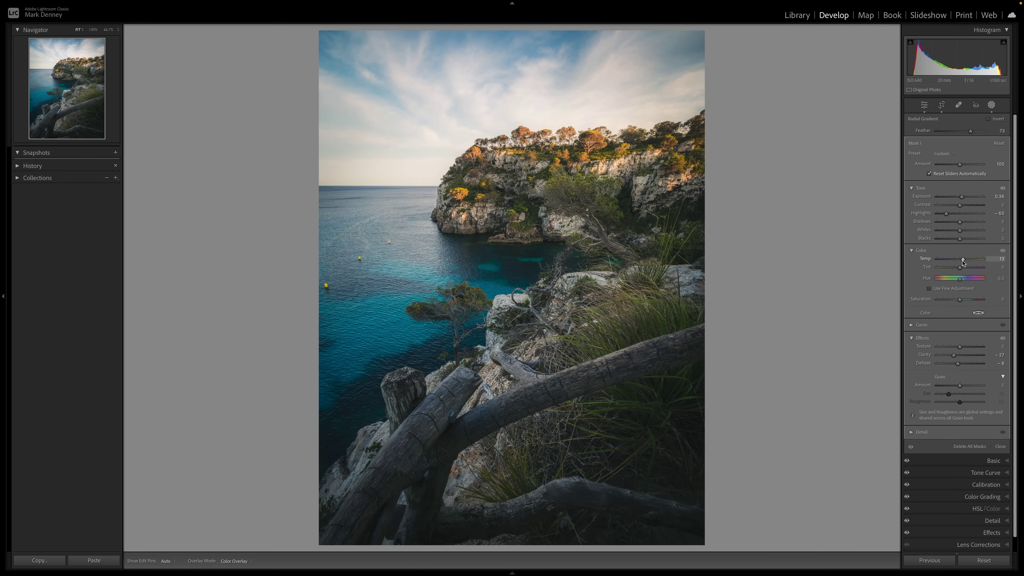
pyautogui.moveTo(962, 263); pyautogui.dragTo(960, 261)
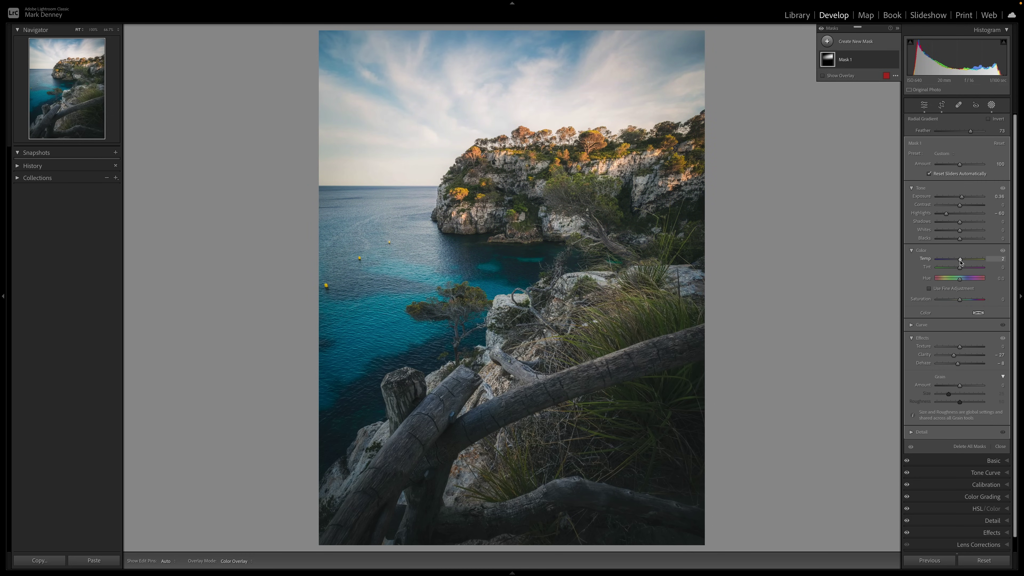
pyautogui.click(895, 59)
pyautogui.click(894, 60)
pyautogui.click(894, 60)
pyautogui.click(895, 60)
pyautogui.click(895, 60)
pyautogui.click(895, 59)
# - Add a diagonal linear gradient mask rising from the photo's lower-right corner to the base of the cliff
pyautogui.click(827, 42)
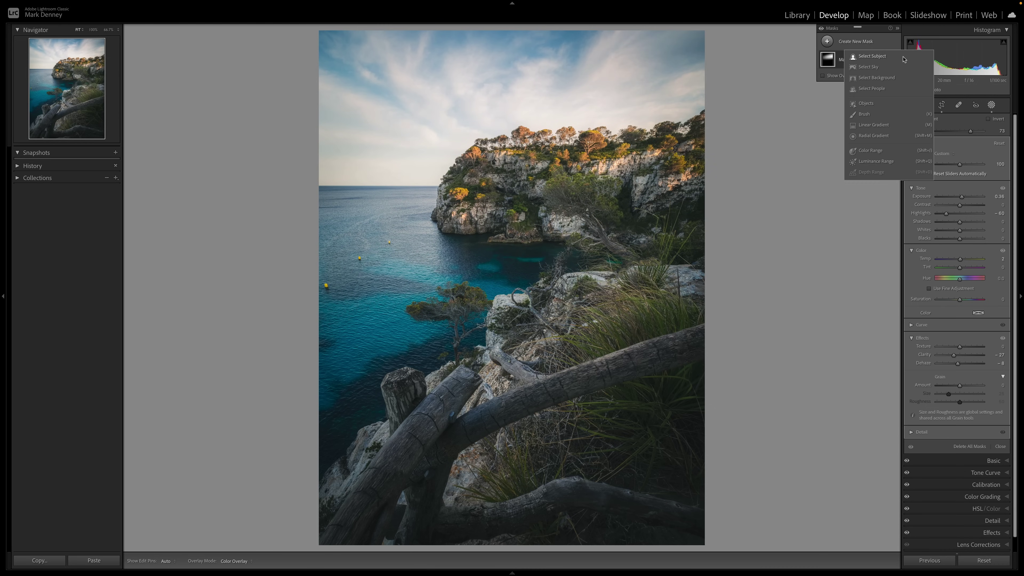
pyautogui.click(851, 123)
pyautogui.moveTo(716, 545); pyautogui.dragTo(578, 177)
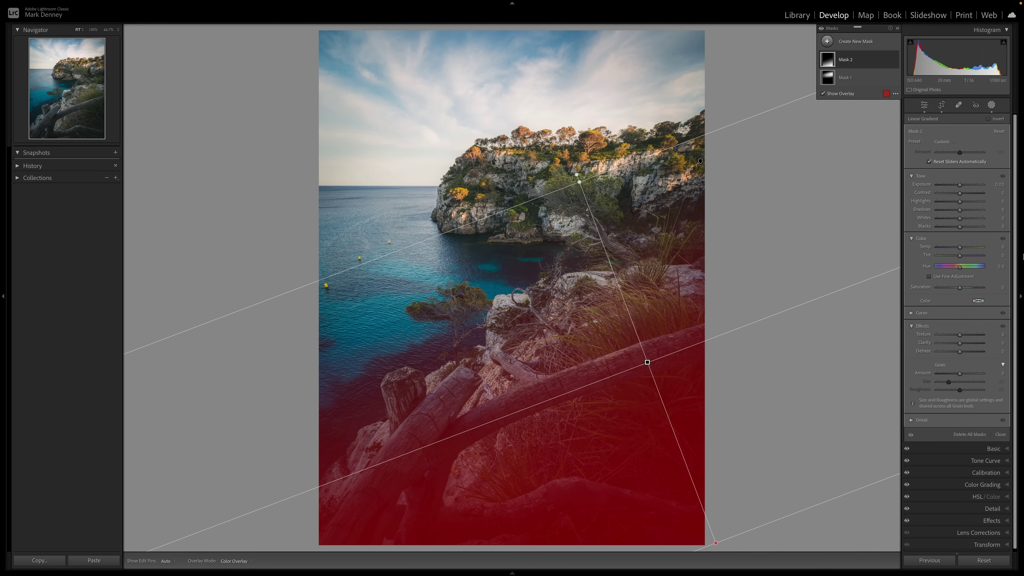
# - Raise the linear gradient's shadows to about 57 and exposure to about 0.28, comparing the foreground with and without the mask
pyautogui.moveTo(961, 210)
pyautogui.mouseDown()
pyautogui.moveTo(974, 213)
pyautogui.moveTo(961, 229)
pyautogui.mouseUp()
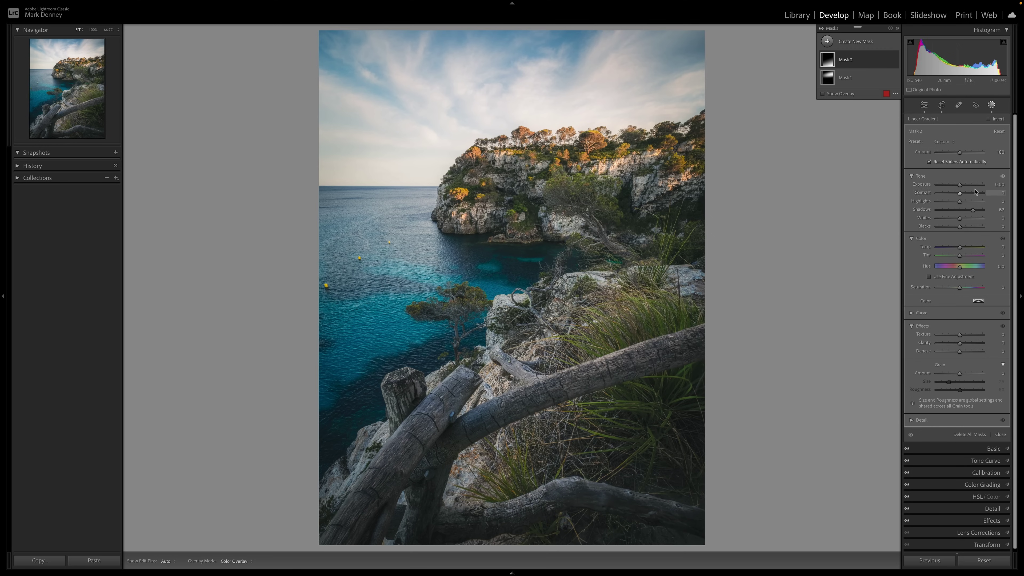
pyautogui.moveTo(961, 185); pyautogui.dragTo(963, 188)
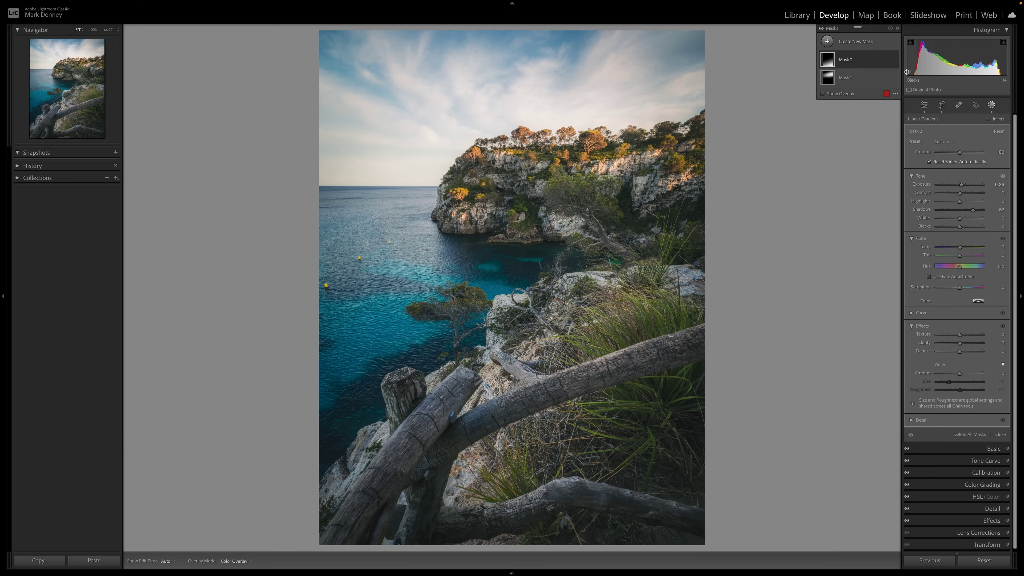
pyautogui.click(895, 59)
pyautogui.click(895, 60)
pyautogui.click(895, 60)
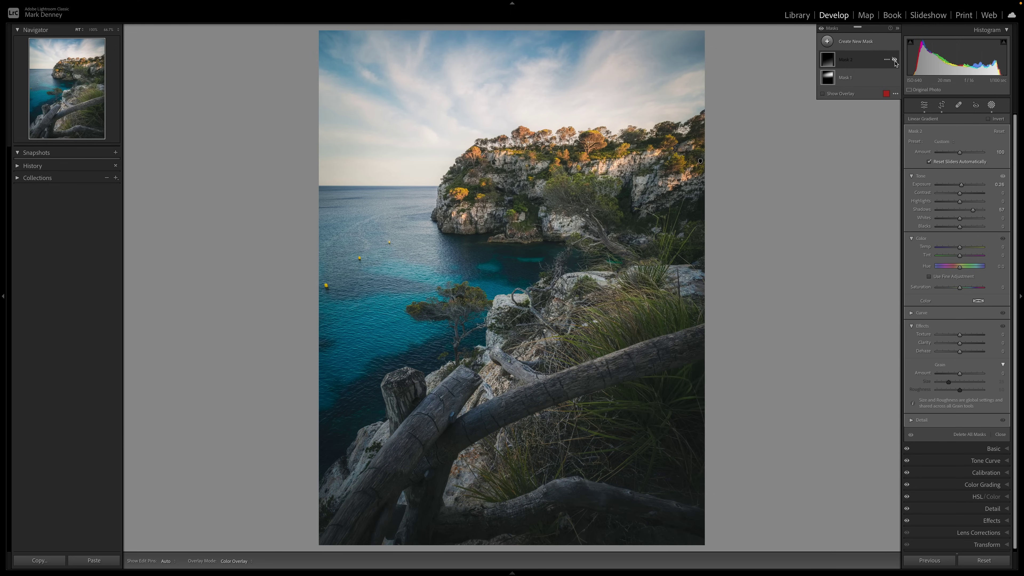
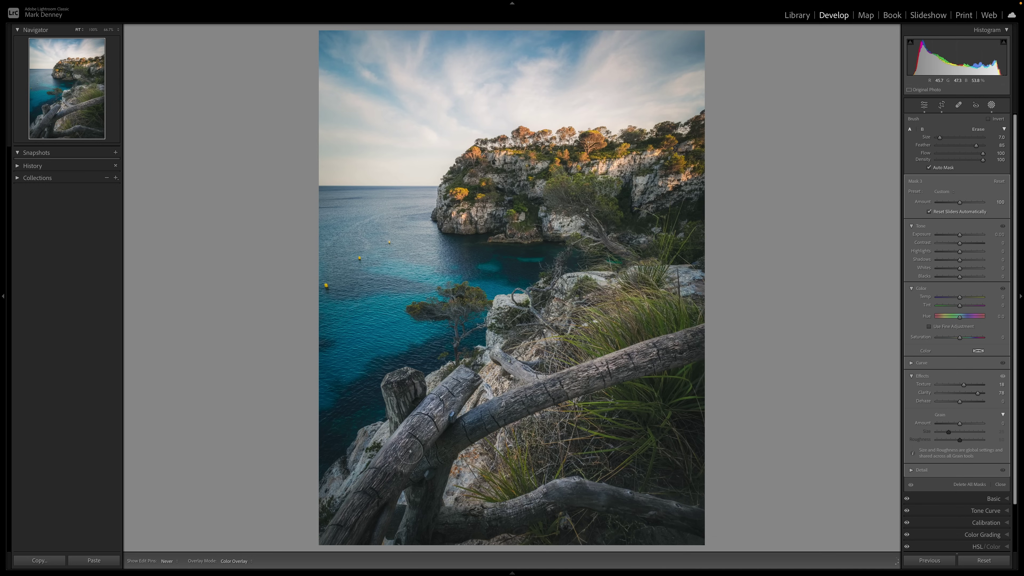
# - Brush the third mask over the foreground post, logs and lower branch, checking coverage with the red overlay
pyautogui.moveTo(411, 389)
pyautogui.mouseDown()
pyautogui.moveTo(429, 460)
pyautogui.moveTo(419, 527)
pyautogui.moveTo(423, 510)
pyautogui.moveTo(446, 513)
pyautogui.moveTo(451, 527)
pyautogui.moveTo(499, 523)
pyautogui.moveTo(573, 493)
pyautogui.moveTo(598, 501)
pyautogui.mouseUp()
pyautogui.press('h')
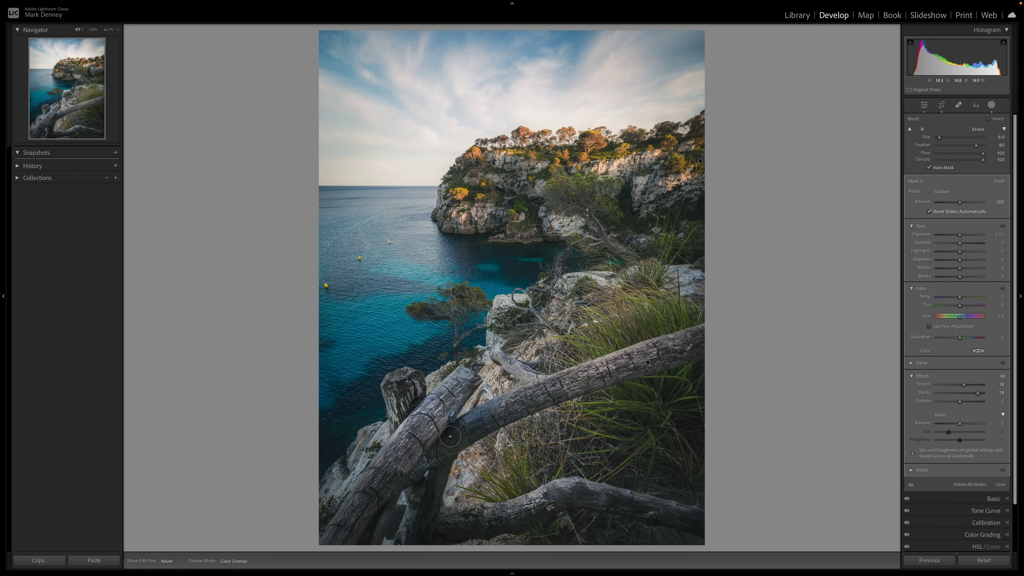
pyautogui.press('h')
pyautogui.press('o')
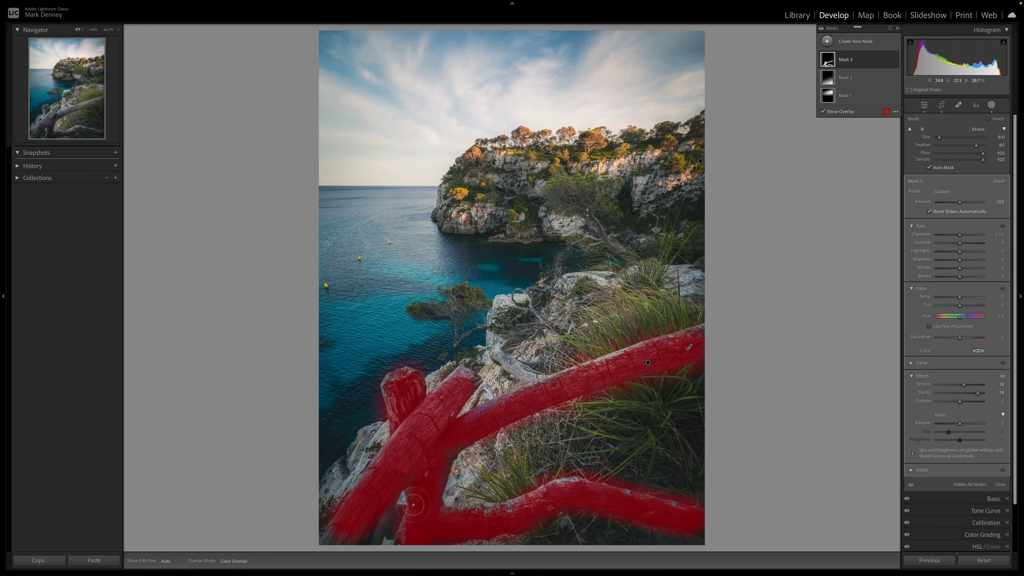
pyautogui.press('o')
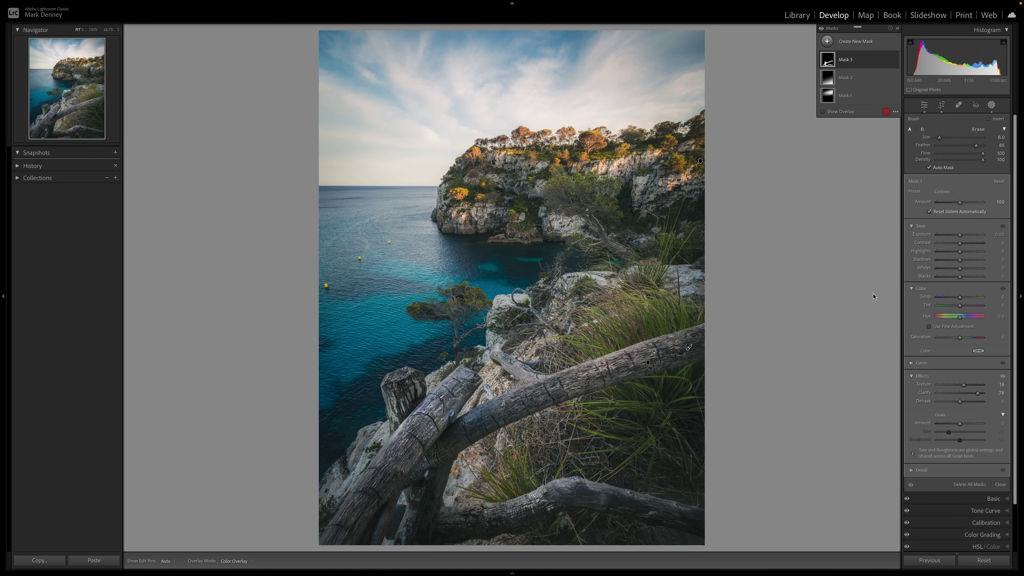
# - Set the brushed log mask's clarity to 27 and texture to about 36, comparing the logs up close with and without it
pyautogui.click(972, 393)
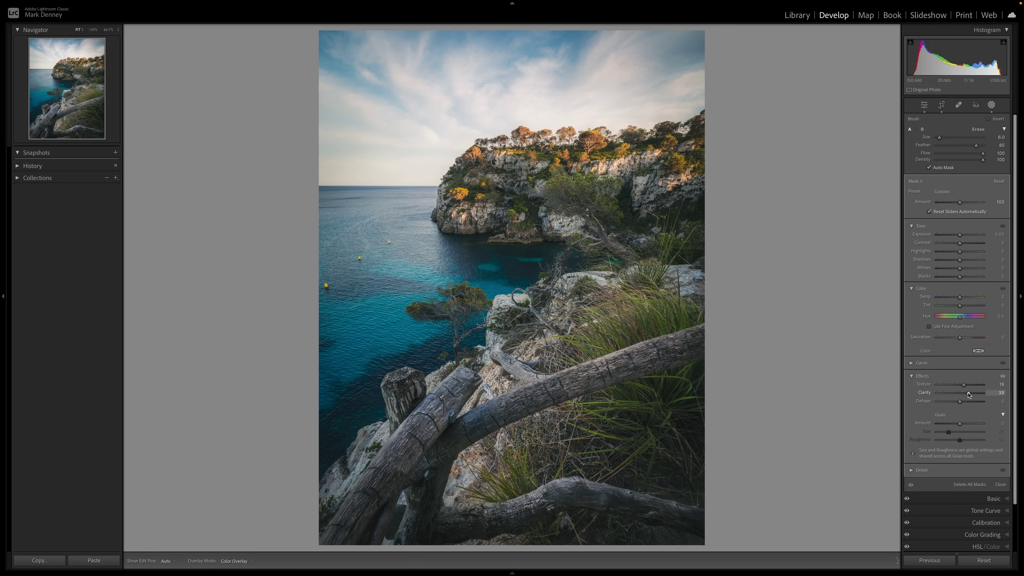
pyautogui.moveTo(966, 395); pyautogui.dragTo(966, 393)
pyautogui.moveTo(966, 385); pyautogui.dragTo(970, 388)
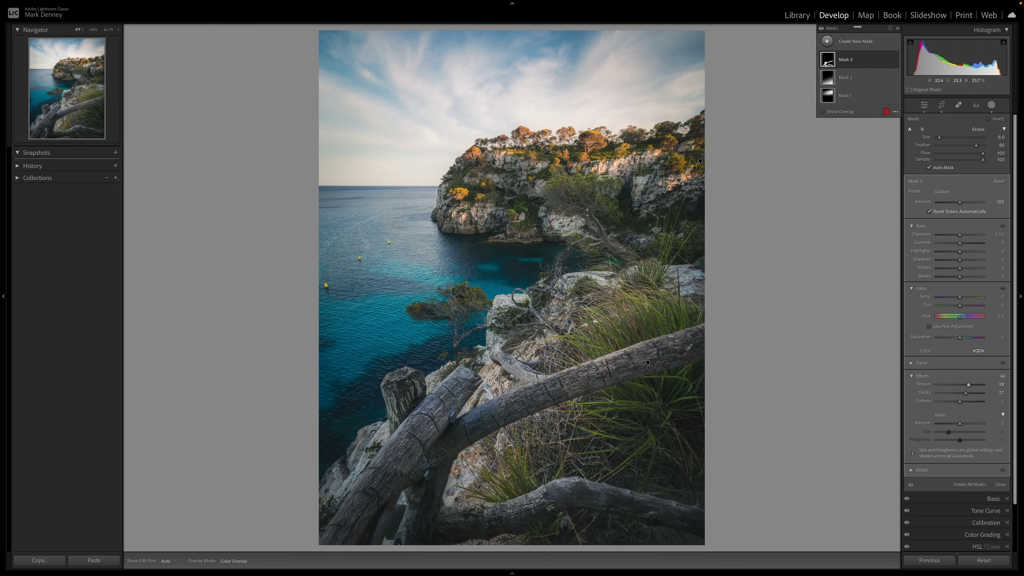
pyautogui.click(418, 423)
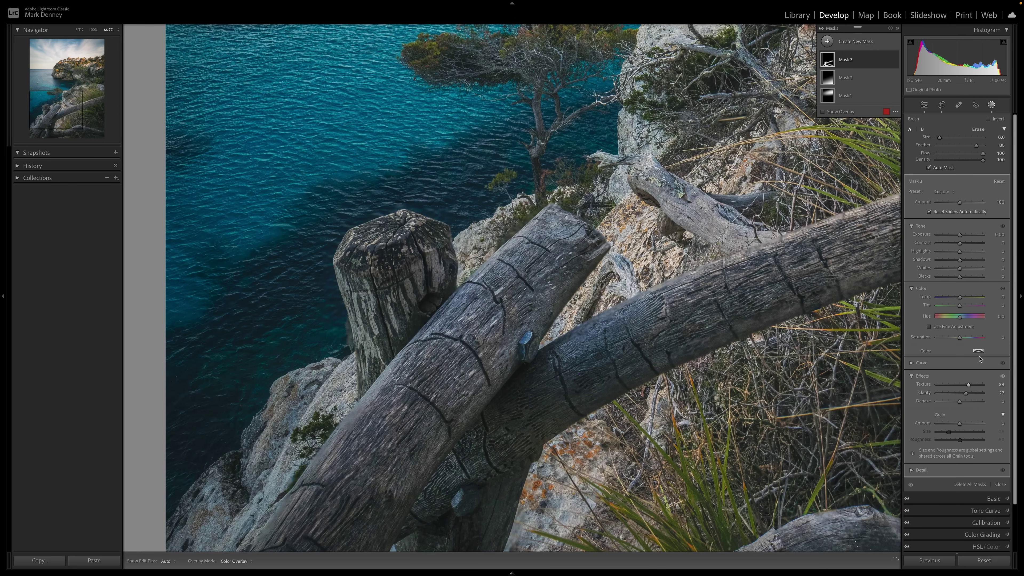
pyautogui.click(894, 60)
pyautogui.click(894, 61)
pyautogui.click(894, 61)
pyautogui.click(894, 61)
pyautogui.click(77, 30)
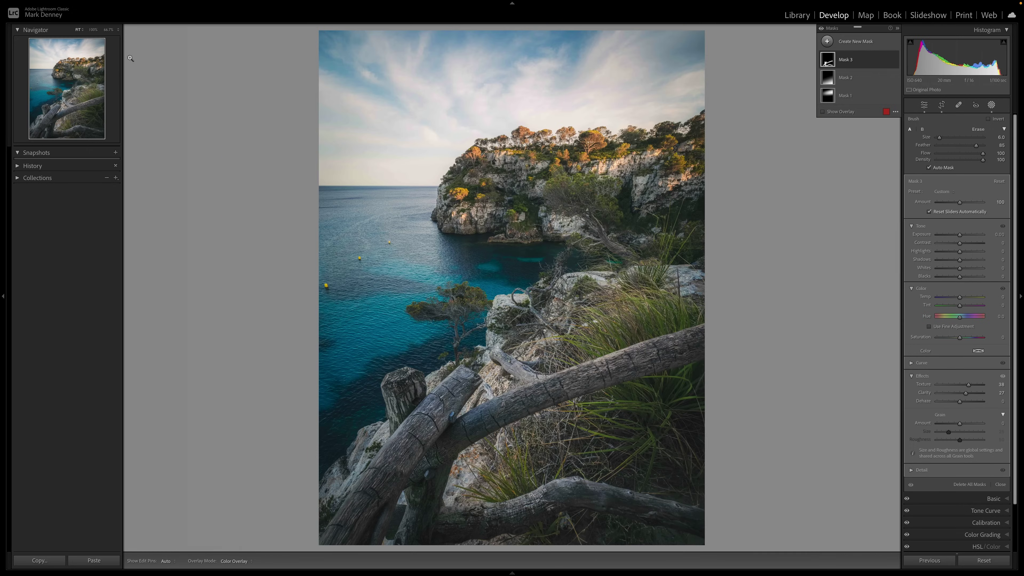
# - Compare the photo with and without all three masks, leaving them enabled, and collapse the mask list
pyautogui.click(822, 29)
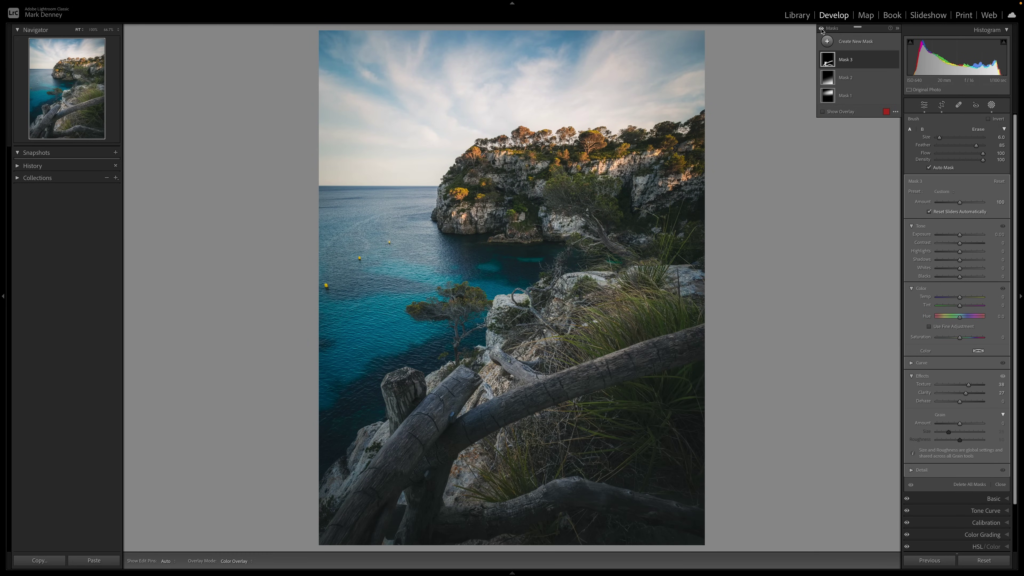
pyautogui.click(821, 29)
pyautogui.click(822, 29)
pyautogui.click(822, 29)
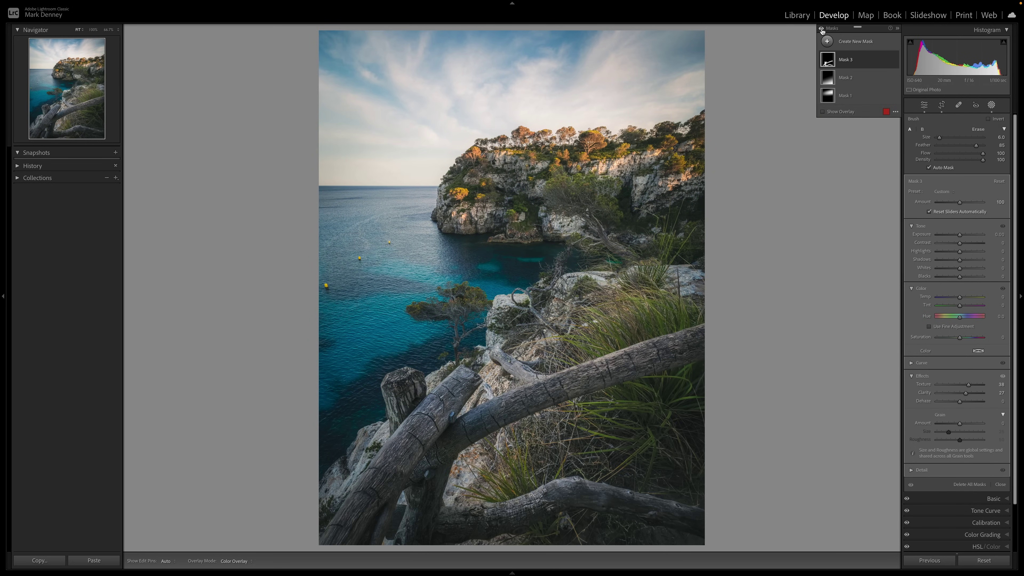
pyautogui.click(898, 29)
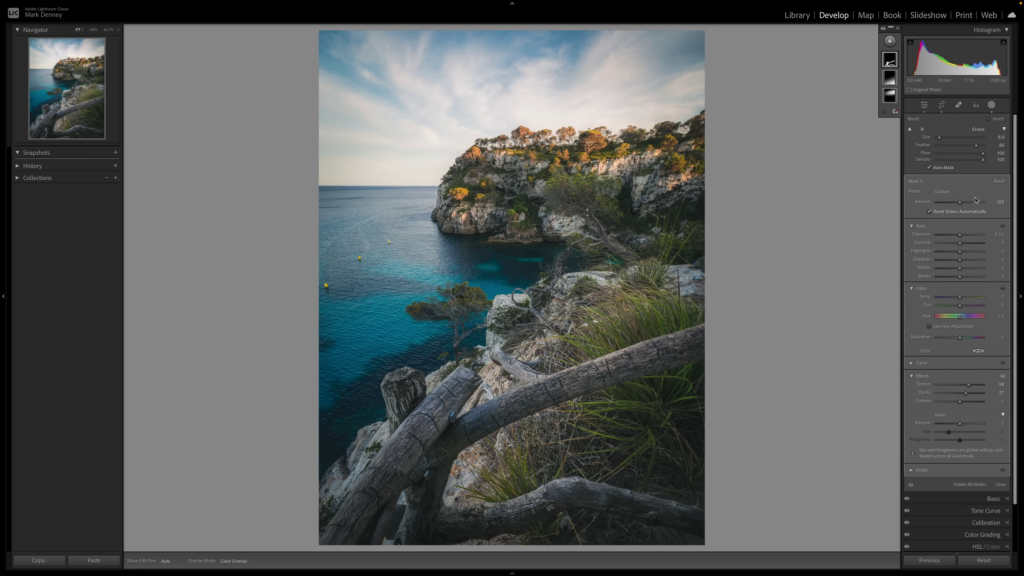
# - Leave masking and fine-tune the Basic tone settings, with exposure at +0.60 and highlights at about -93
pyautogui.click(924, 105)
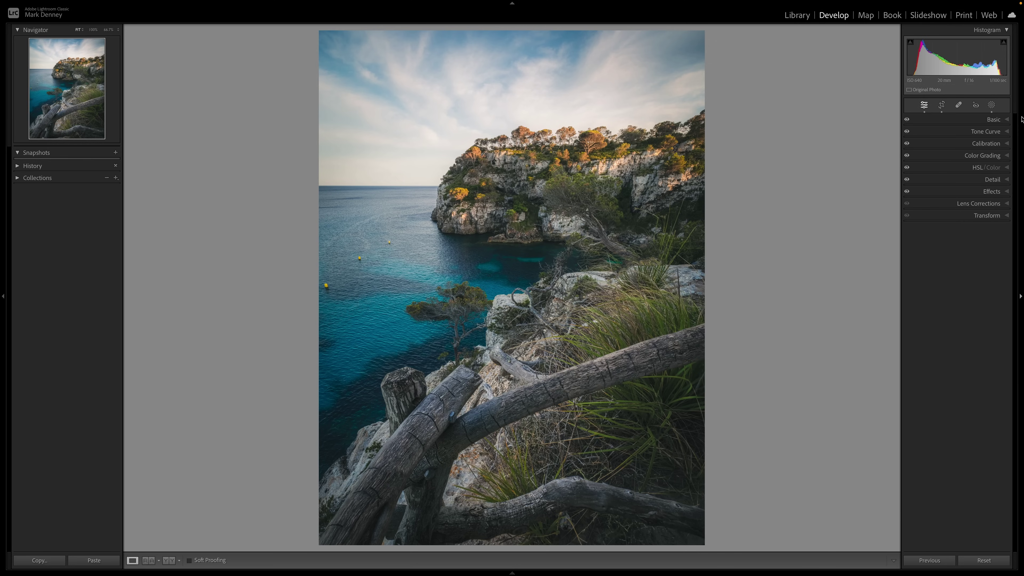
pyautogui.click(999, 121)
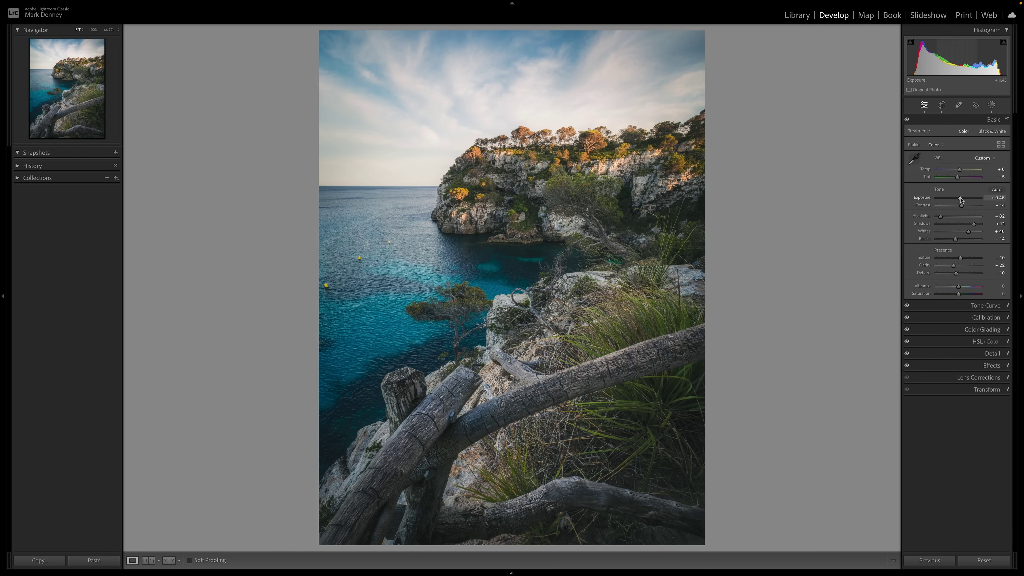
pyautogui.moveTo(962, 200); pyautogui.dragTo(938, 218)
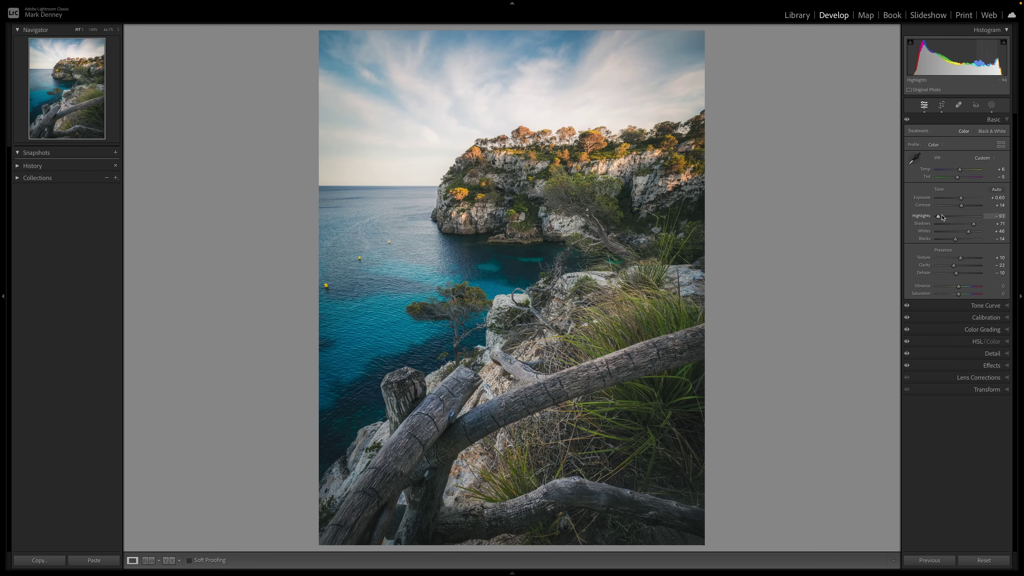
pyautogui.click(1008, 121)
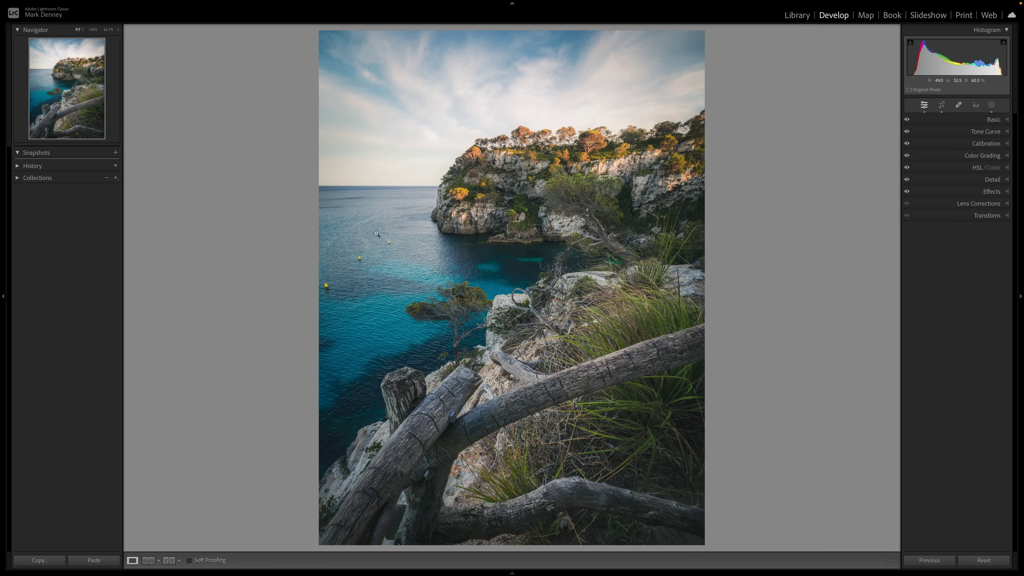
# - Reposition the crop by shifting the photo slightly to the right within the frame, and apply it
pyautogui.click(942, 106)
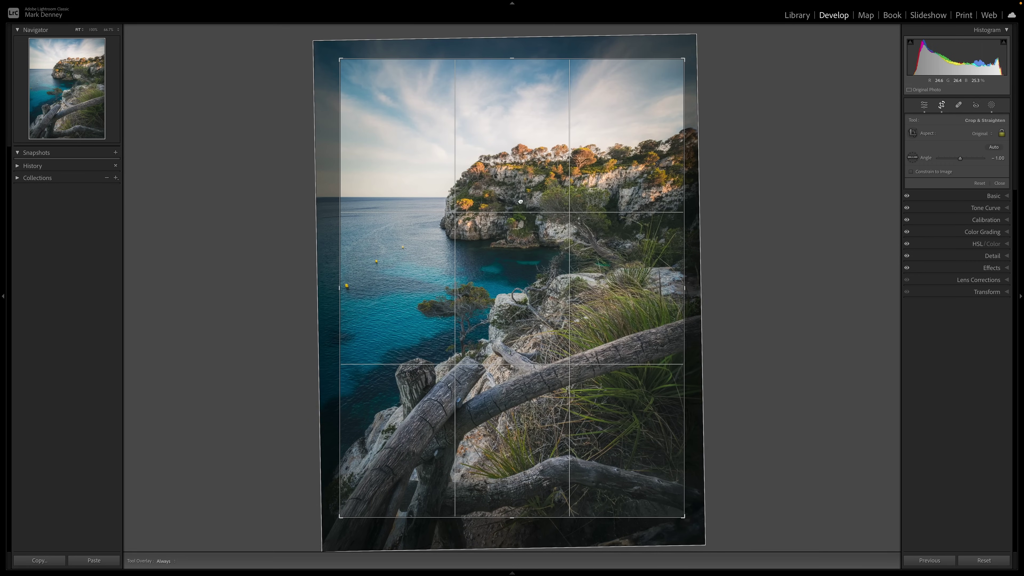
pyautogui.moveTo(522, 201); pyautogui.dragTo(529, 202)
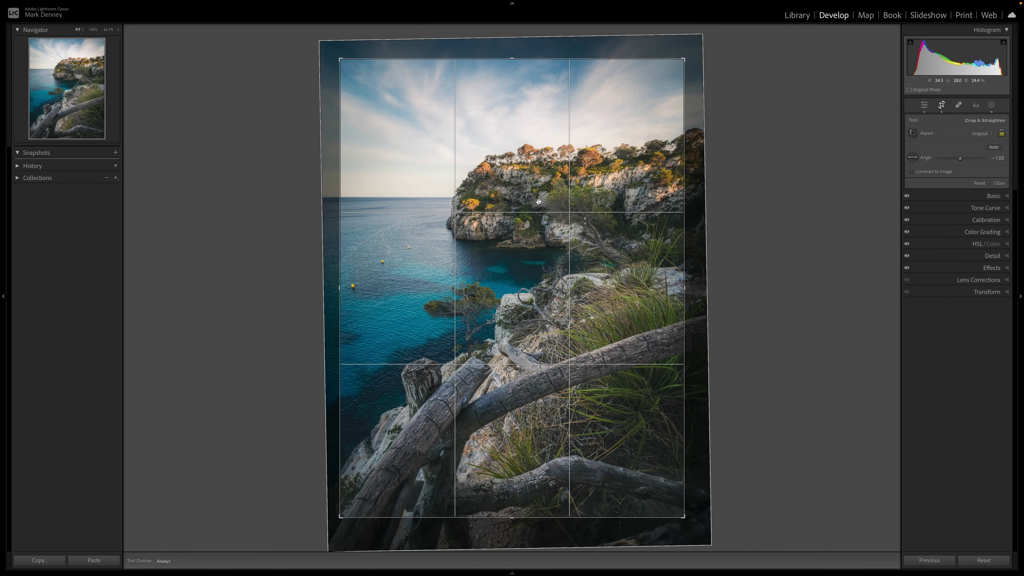
pyautogui.click(1001, 184)
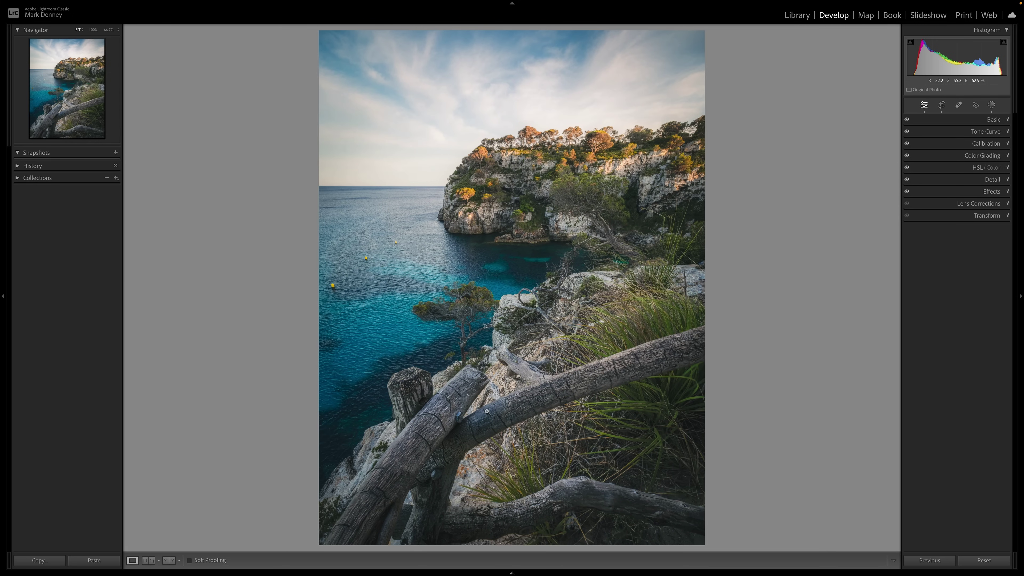
# - Heal two small spots on the lower part of the large foreground log, using Heal mode at size 14
pyautogui.moveTo(385, 489); pyautogui.dragTo(434, 406)
pyautogui.hotkey('ctrl', '=')
pyautogui.moveTo(398, 446); pyautogui.dragTo(504, 306)
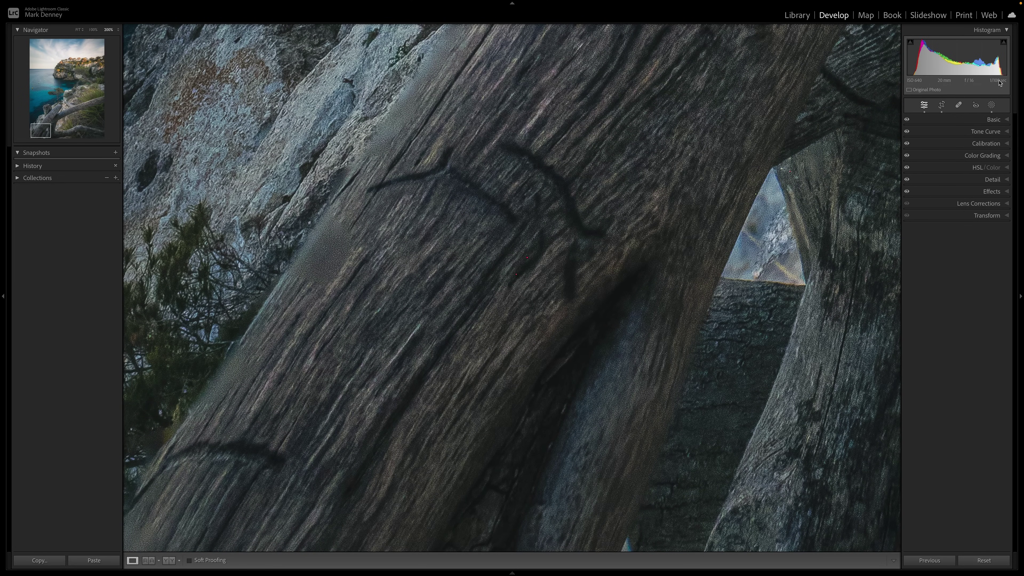
pyautogui.click(959, 106)
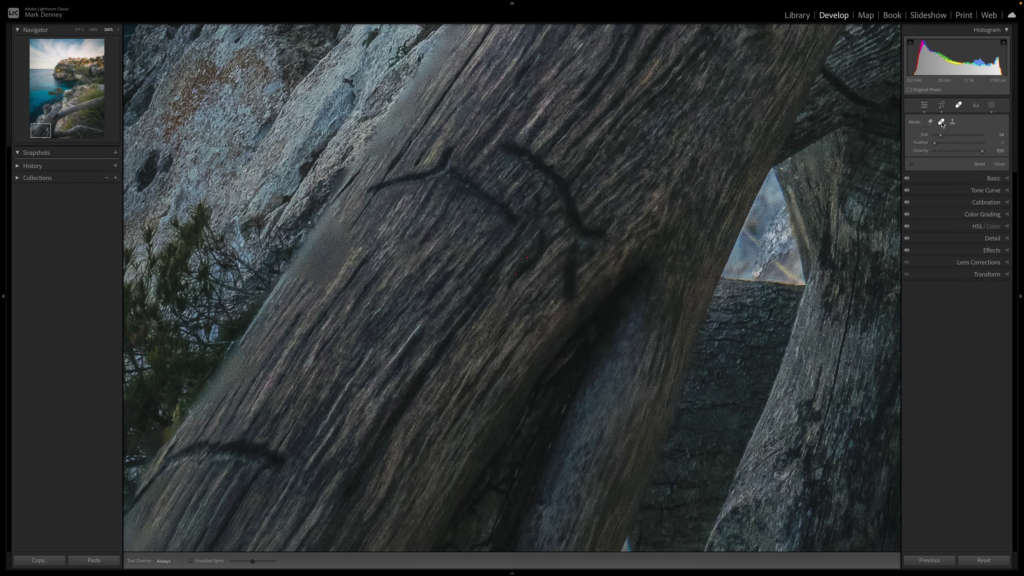
pyautogui.click(526, 259)
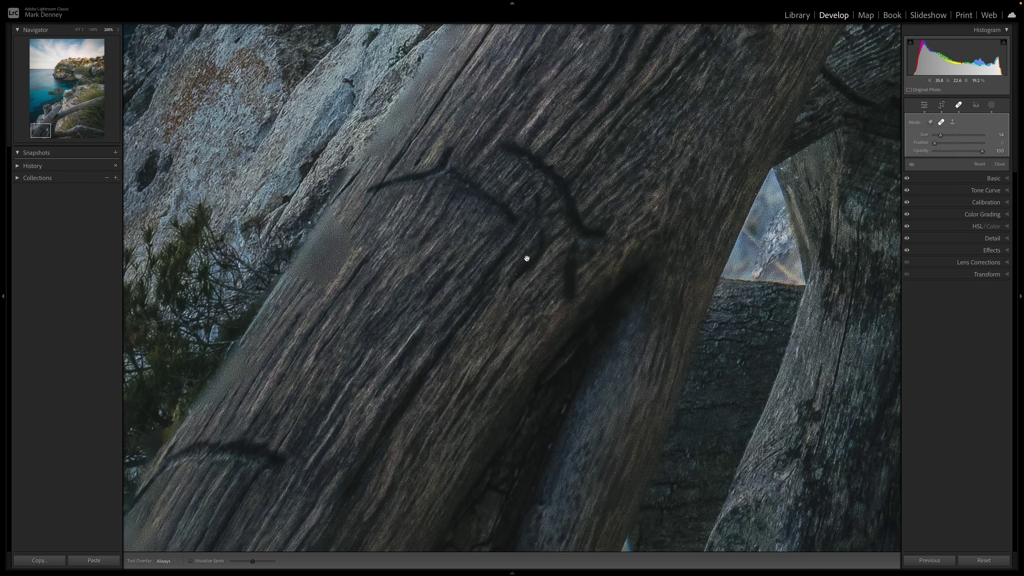
pyautogui.click(516, 276)
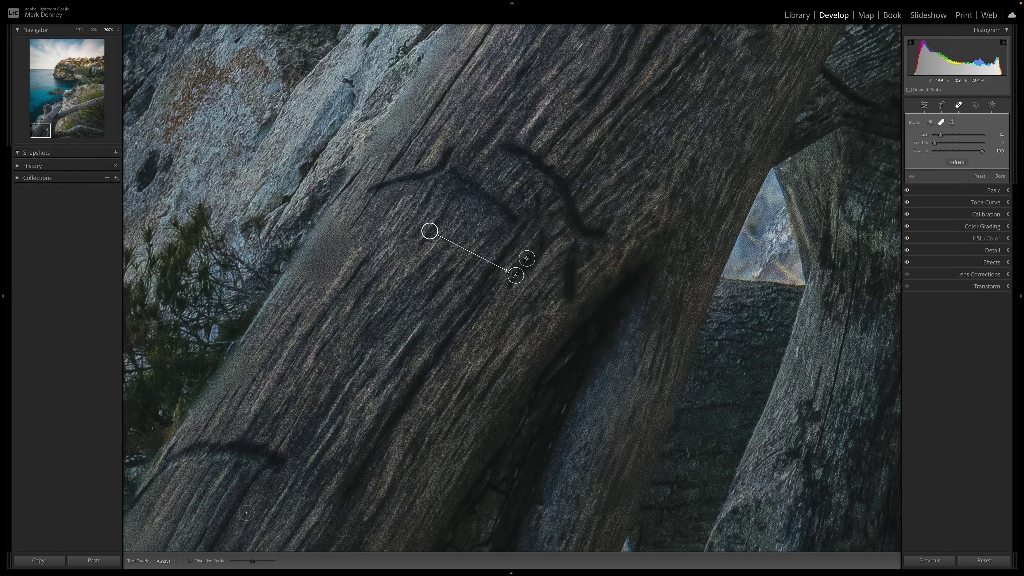
# - Check the log and the whole photo for remaining blemishes with Visualize Spots, and finish spot removal
pyautogui.click(190, 561)
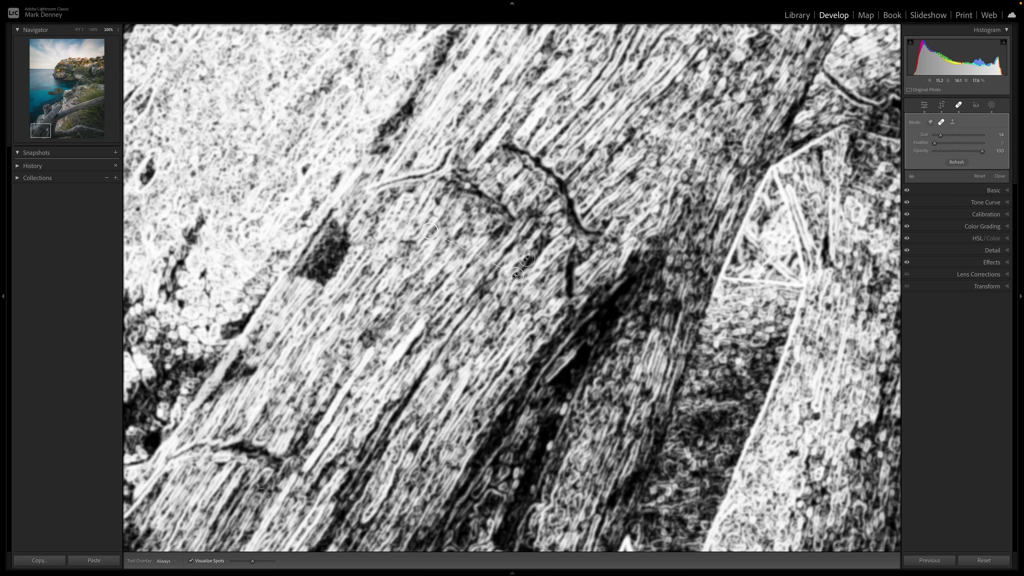
pyautogui.hotkey('ctrl', '-')
pyautogui.hotkey('ctrl', '-')
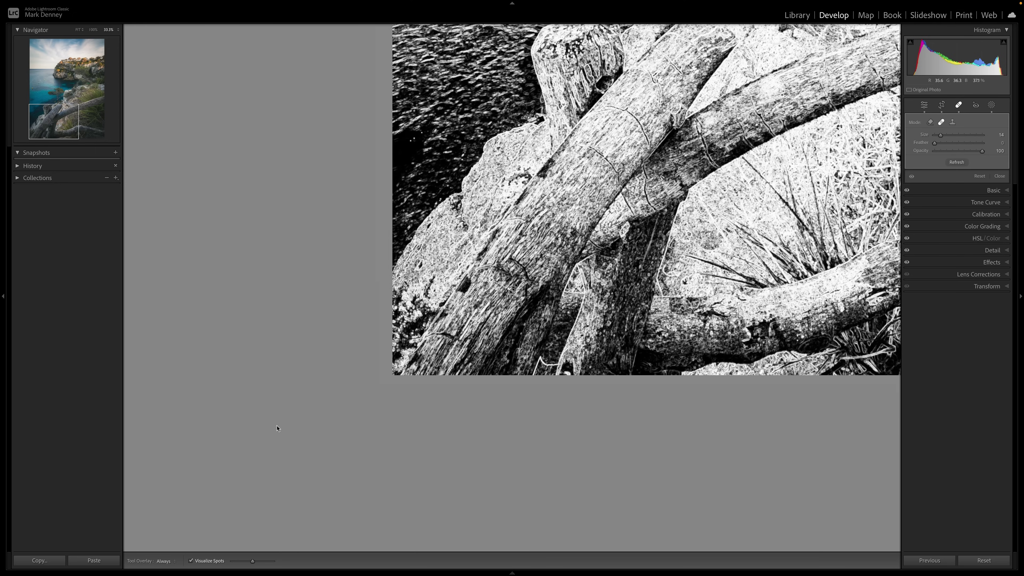
pyautogui.hotkey('ctrl', '-')
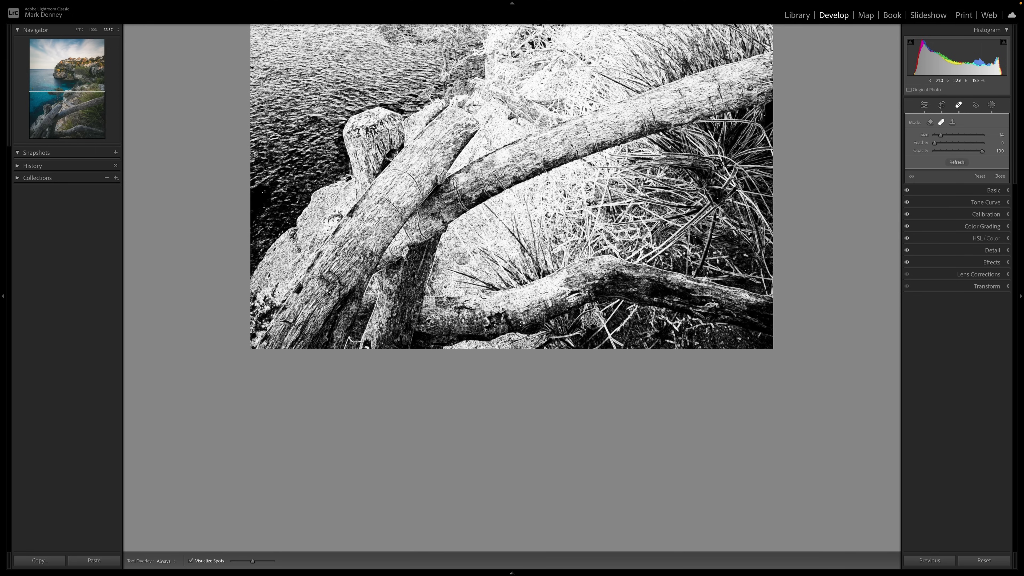
pyautogui.hotkey('ctrl', '-')
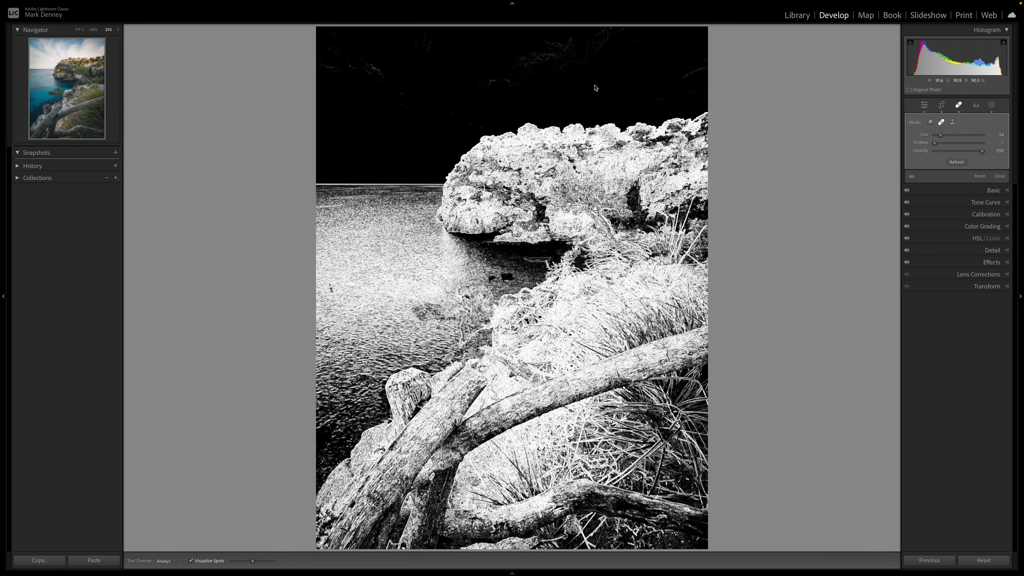
pyautogui.click(191, 561)
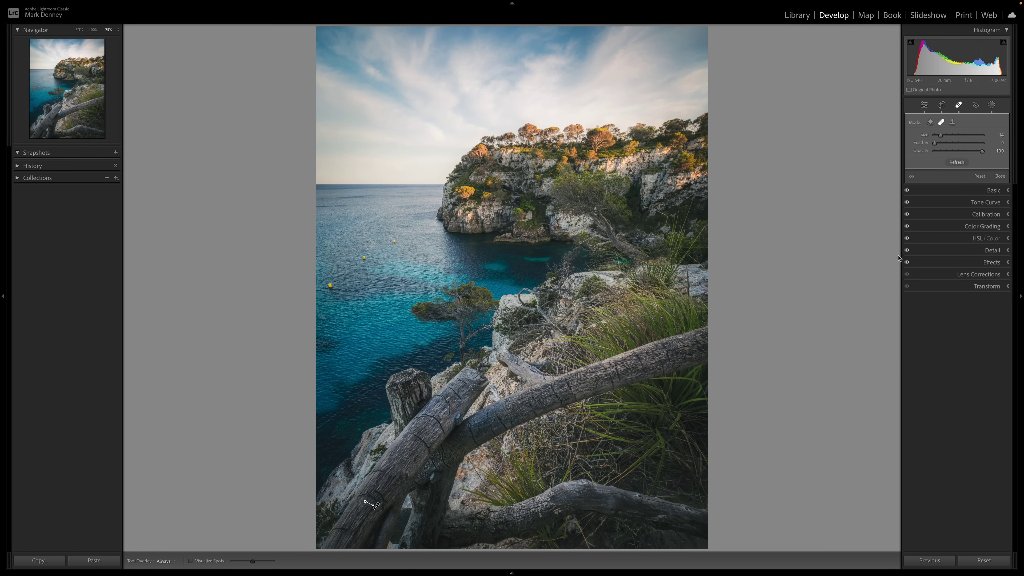
pyautogui.click(1004, 176)
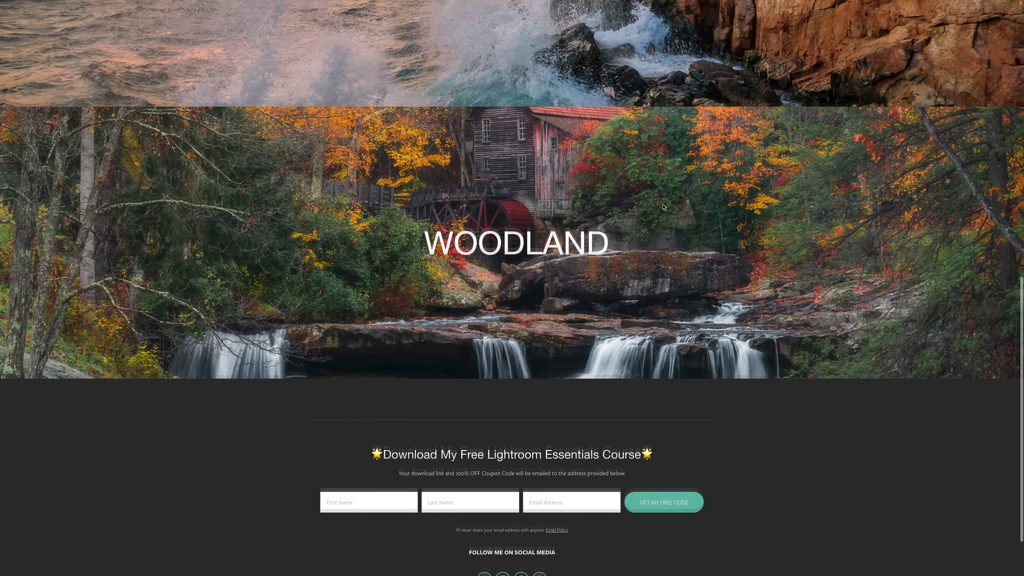
# - Browse the photography website's Seascapes and Woodland categories and the gallery of landscape photos in the browser
pyautogui.scroll(5, 664, 206)
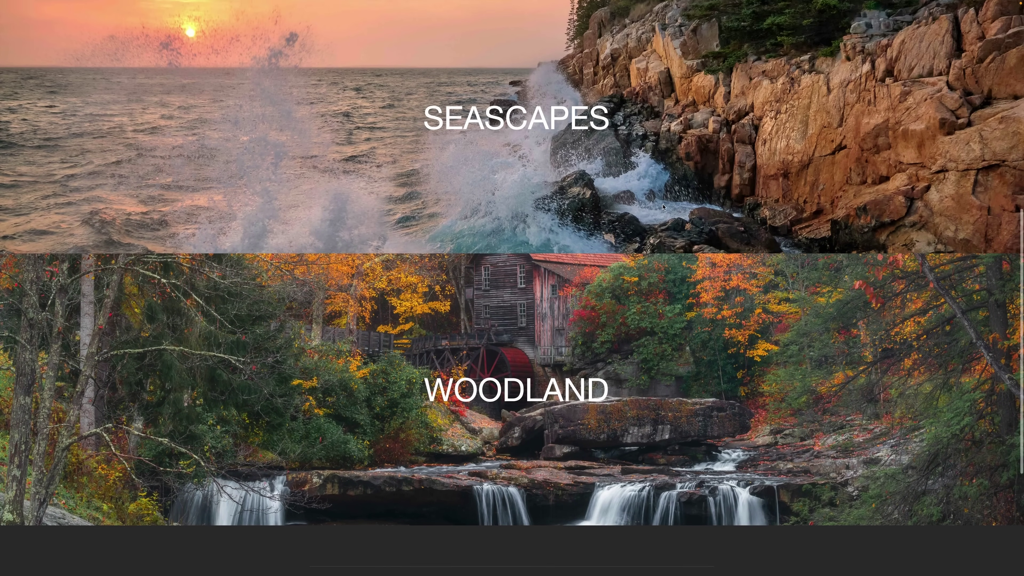
pyautogui.scroll(5, 664, 207)
pyautogui.scroll(3, 664, 207)
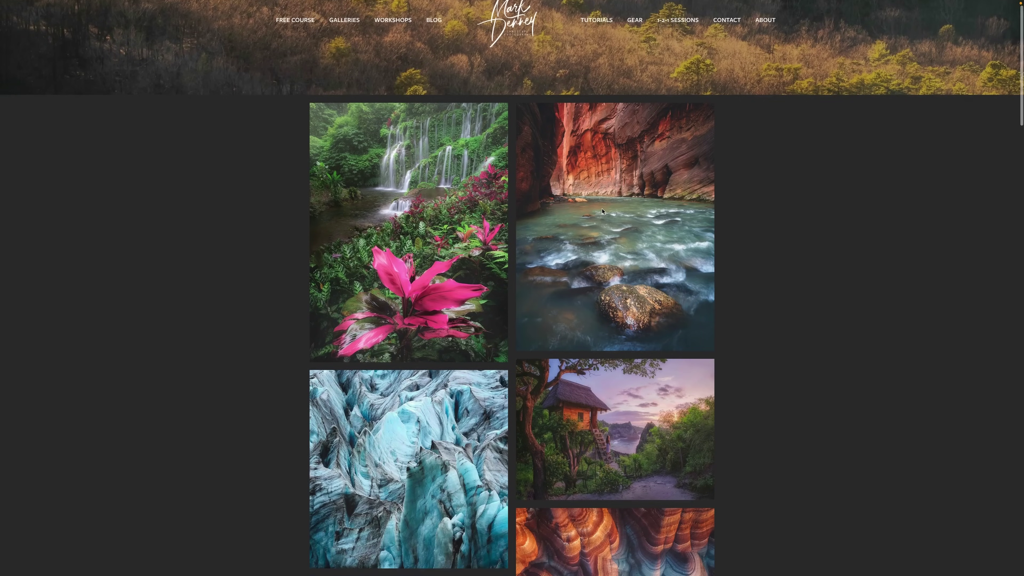
pyautogui.scroll(-3, 602, 211)
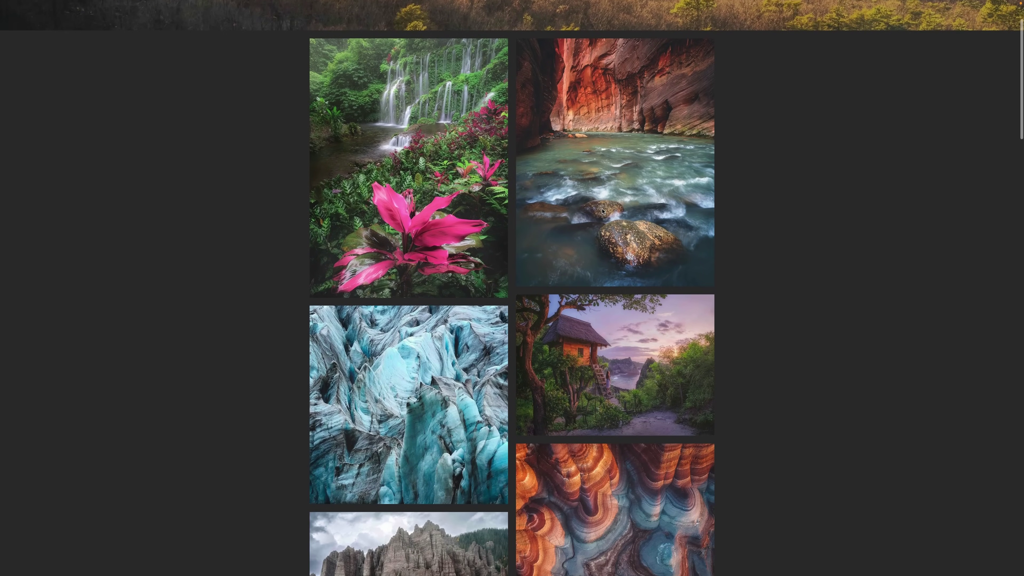
pyautogui.scroll(-3, 602, 211)
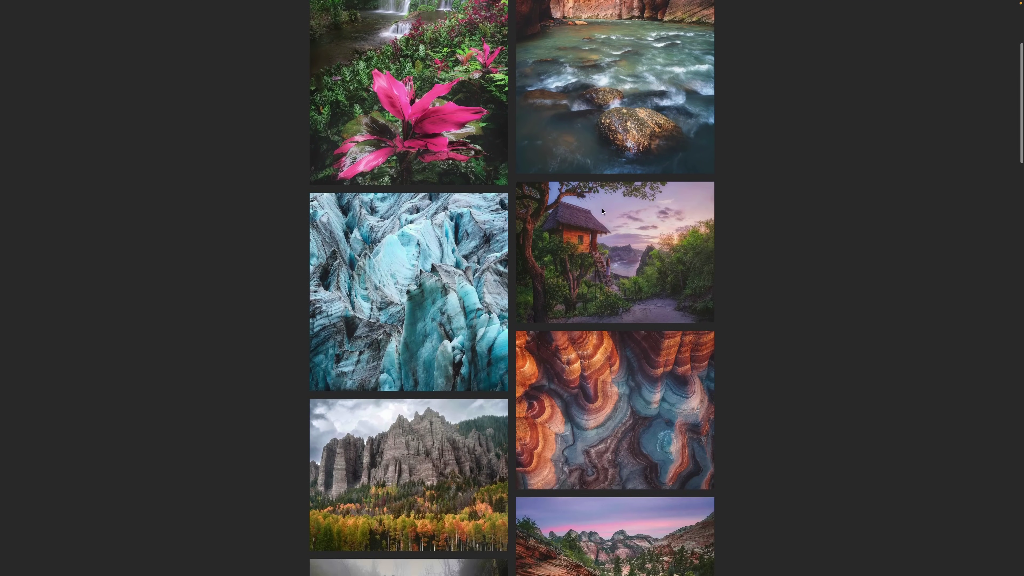
pyautogui.scroll(-1, 603, 210)
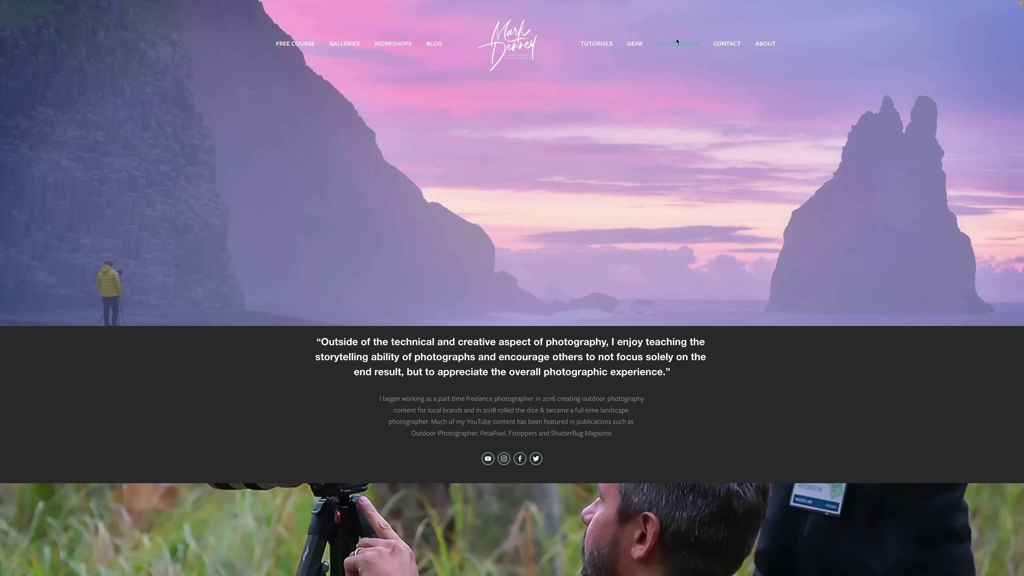
# - Open the 1-2-1 Sessions page and review the 60 Minute 1-2-1 Virtual Session offer
pyautogui.click(678, 41)
pyautogui.scroll(-2, 604, 244)
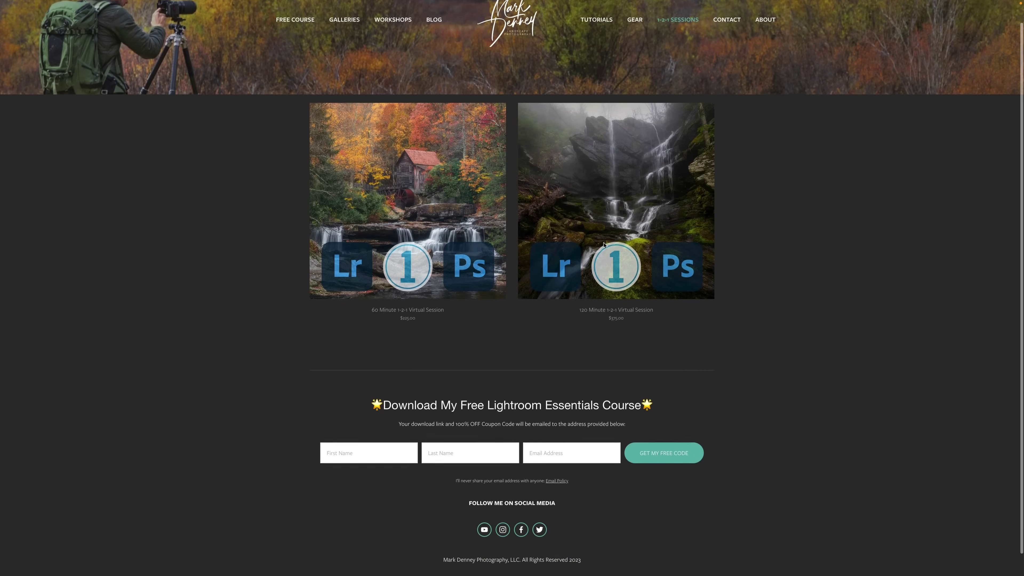
pyautogui.click(461, 194)
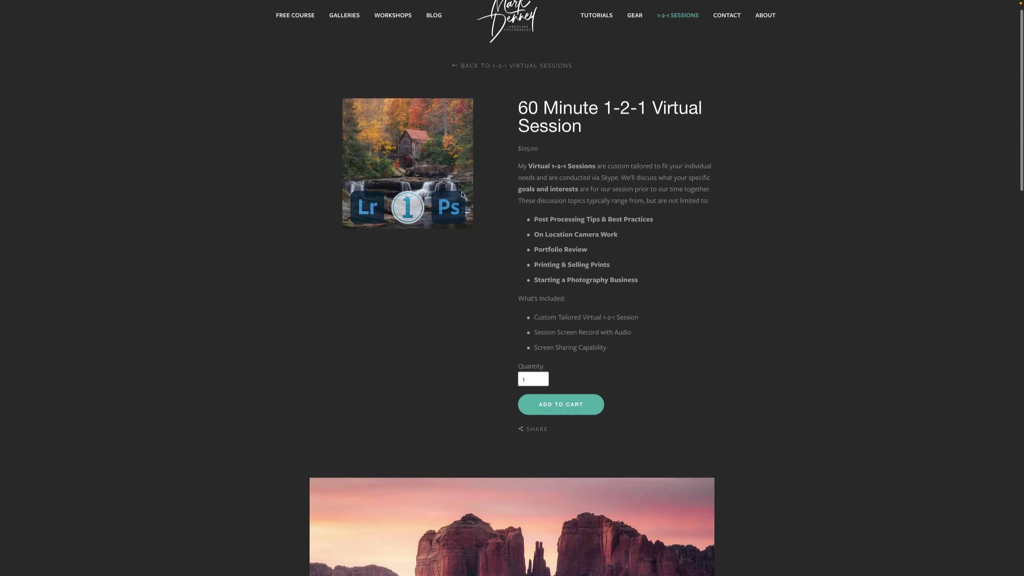
pyautogui.scroll(-2, 462, 193)
pyautogui.click(572, 357)
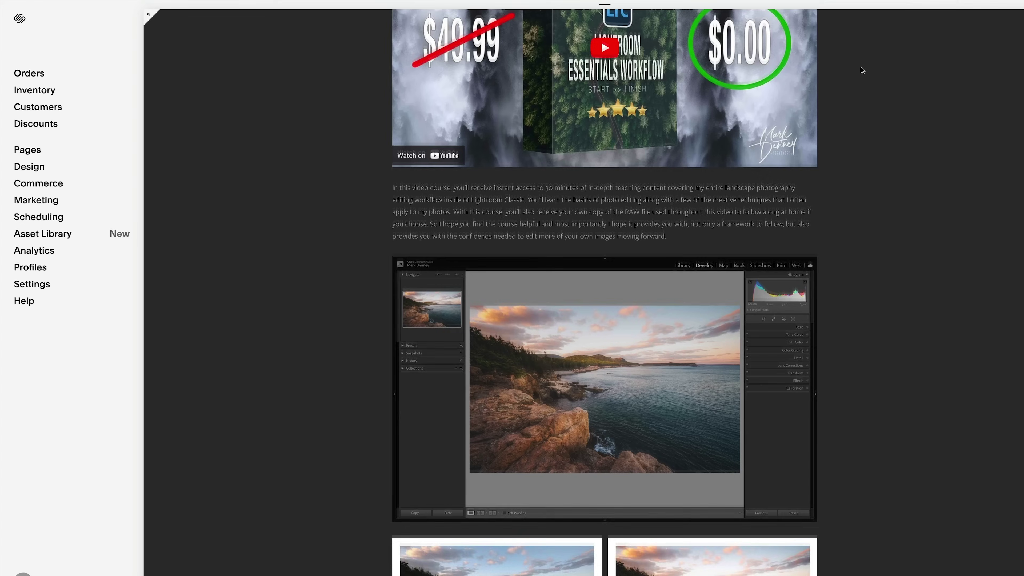
# - Skim the free Lightroom course page in the site manager and browse all files in the Asset Library
pyautogui.scroll(2, 862, 71)
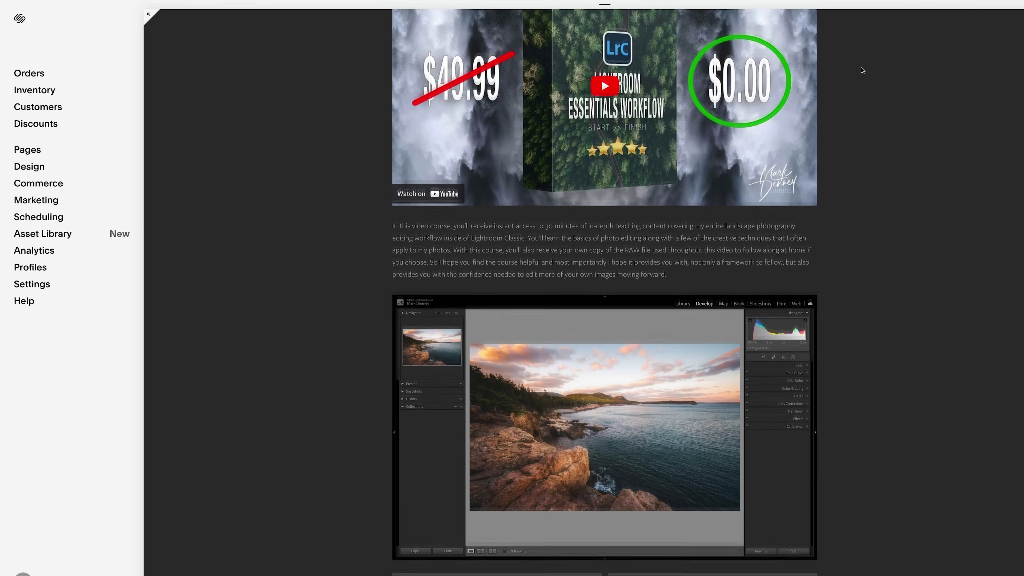
pyautogui.scroll(3, 861, 70)
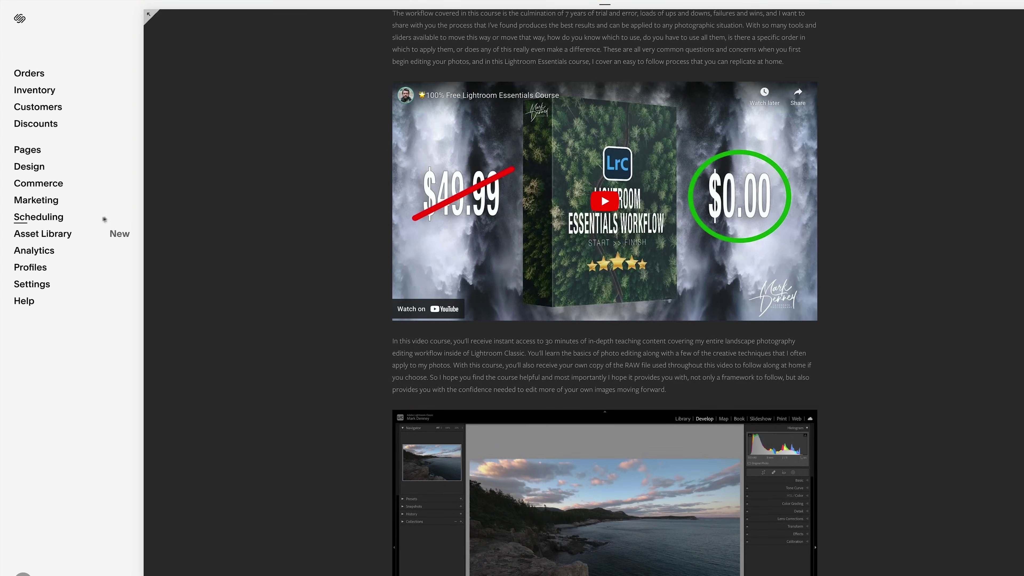
pyautogui.click(65, 236)
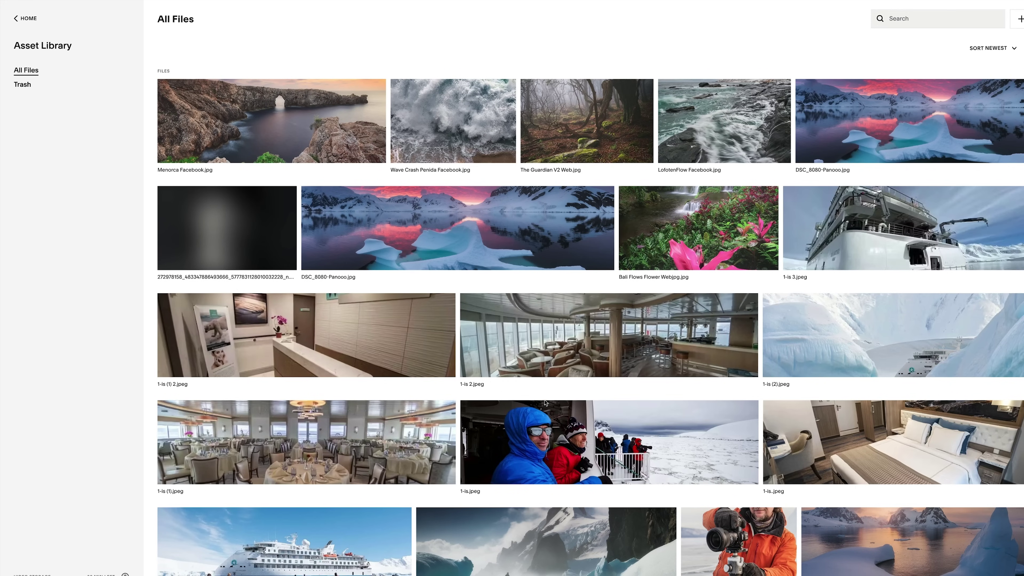
pyautogui.scroll(-5, 545, 403)
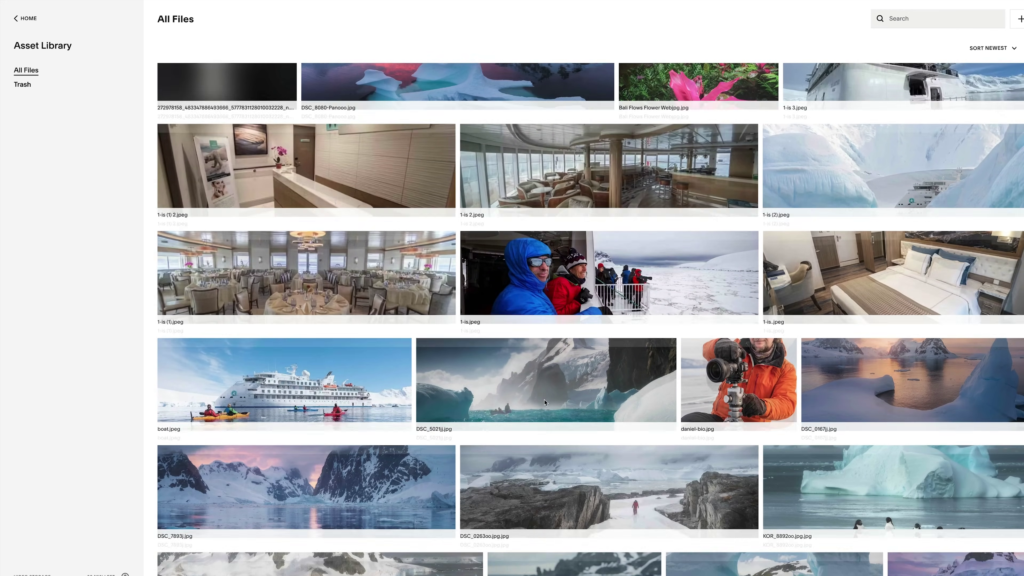
pyautogui.scroll(-1, 545, 402)
pyautogui.scroll(-5, 545, 401)
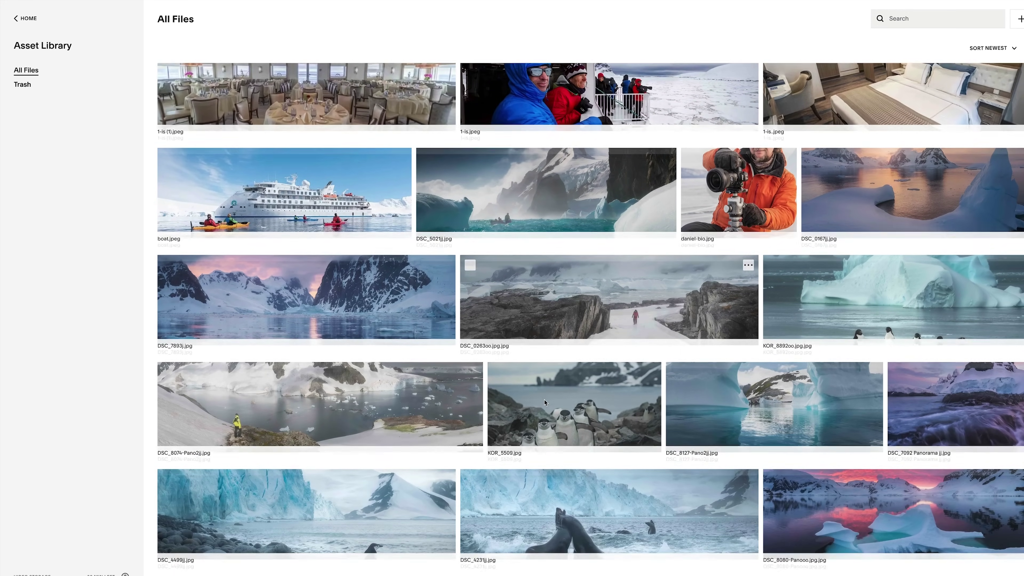